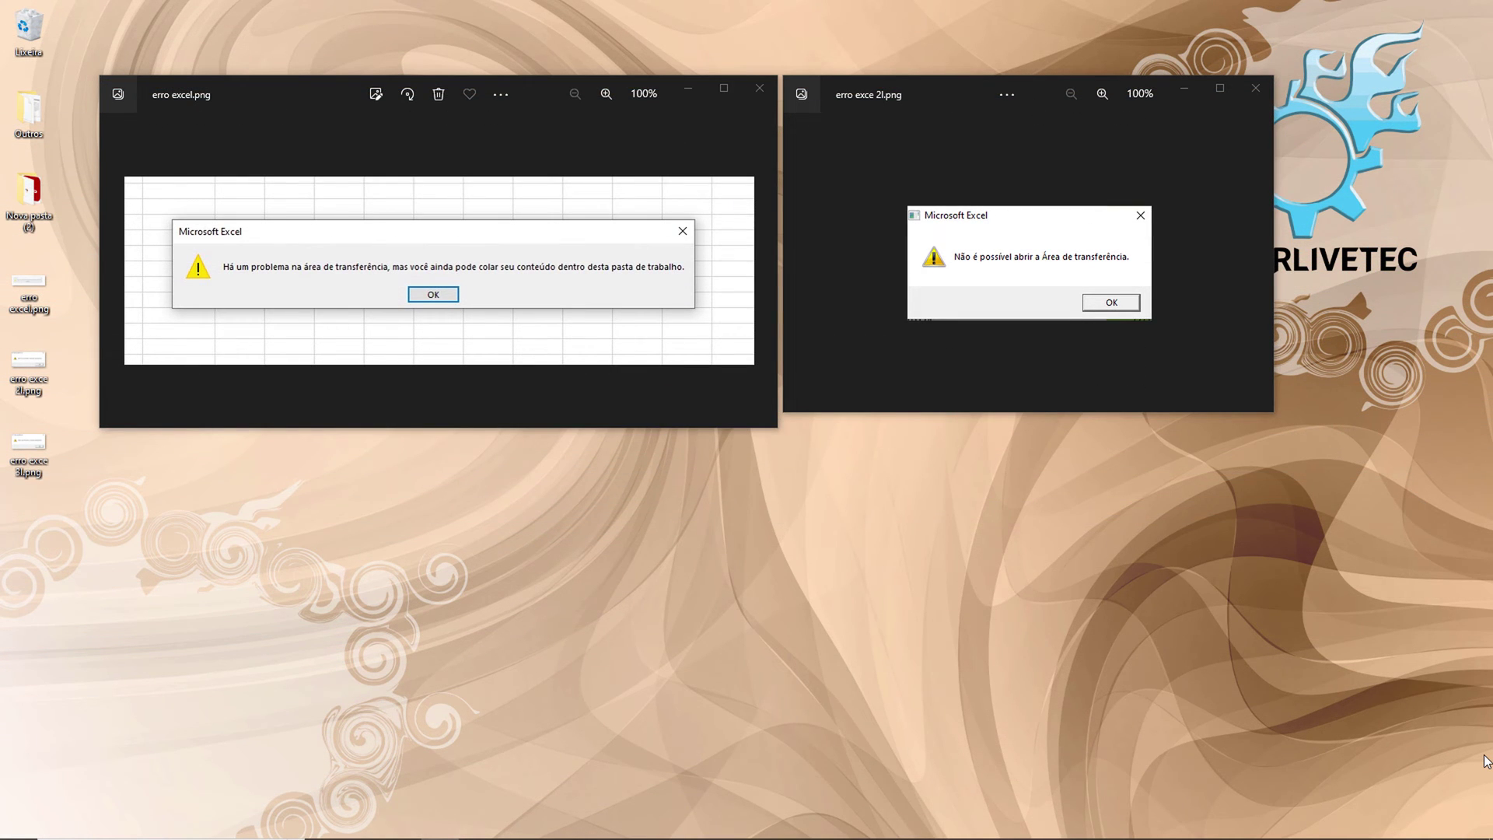
# - Search Windows for regedit, open the Registry Editor and allow it to make changes to the device
pyautogui.press('super')
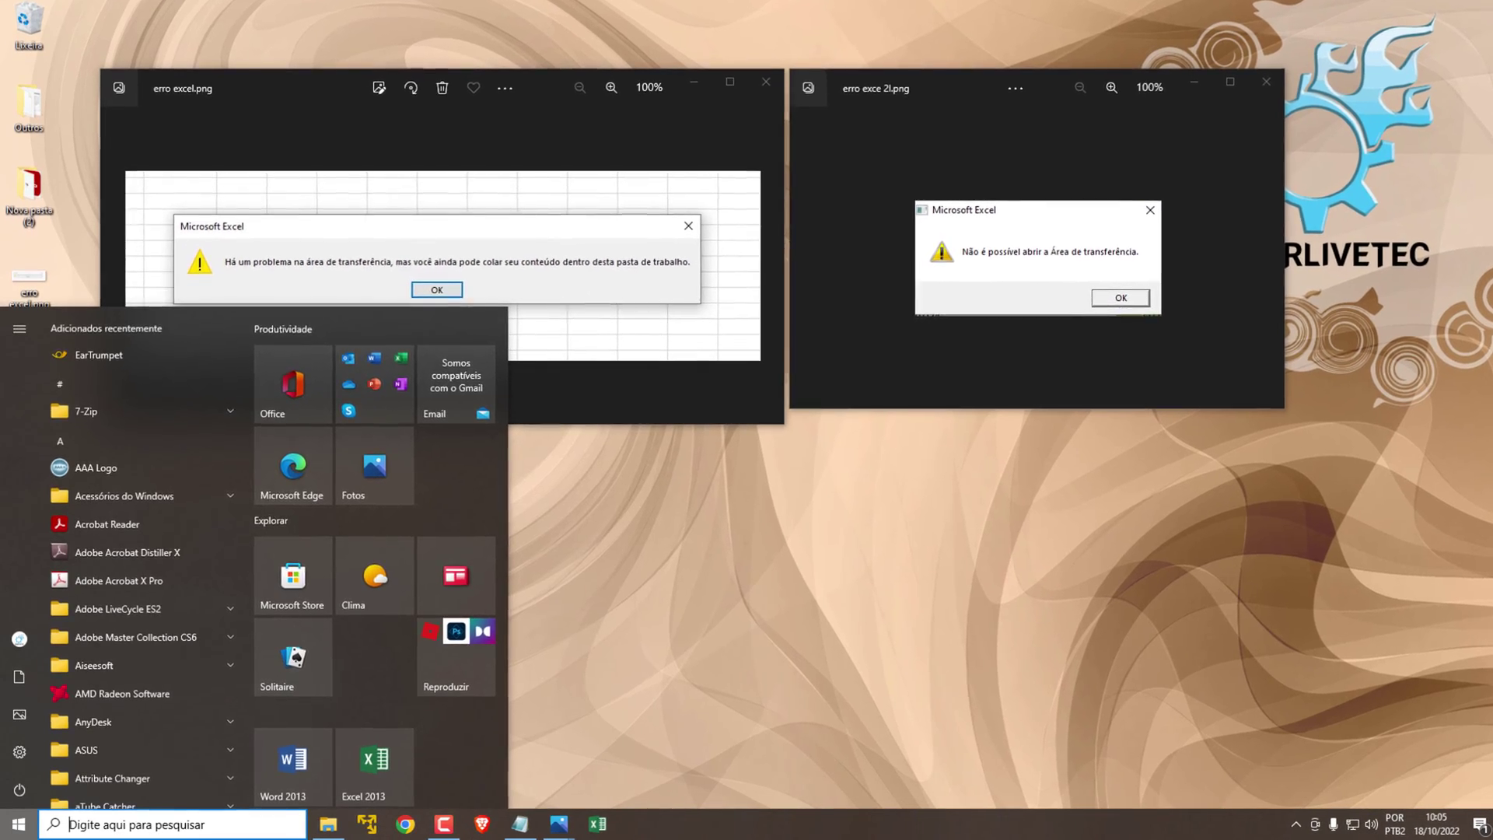
pyautogui.write('e')
pyautogui.press('BackSpace')
pyautogui.write('regedit')
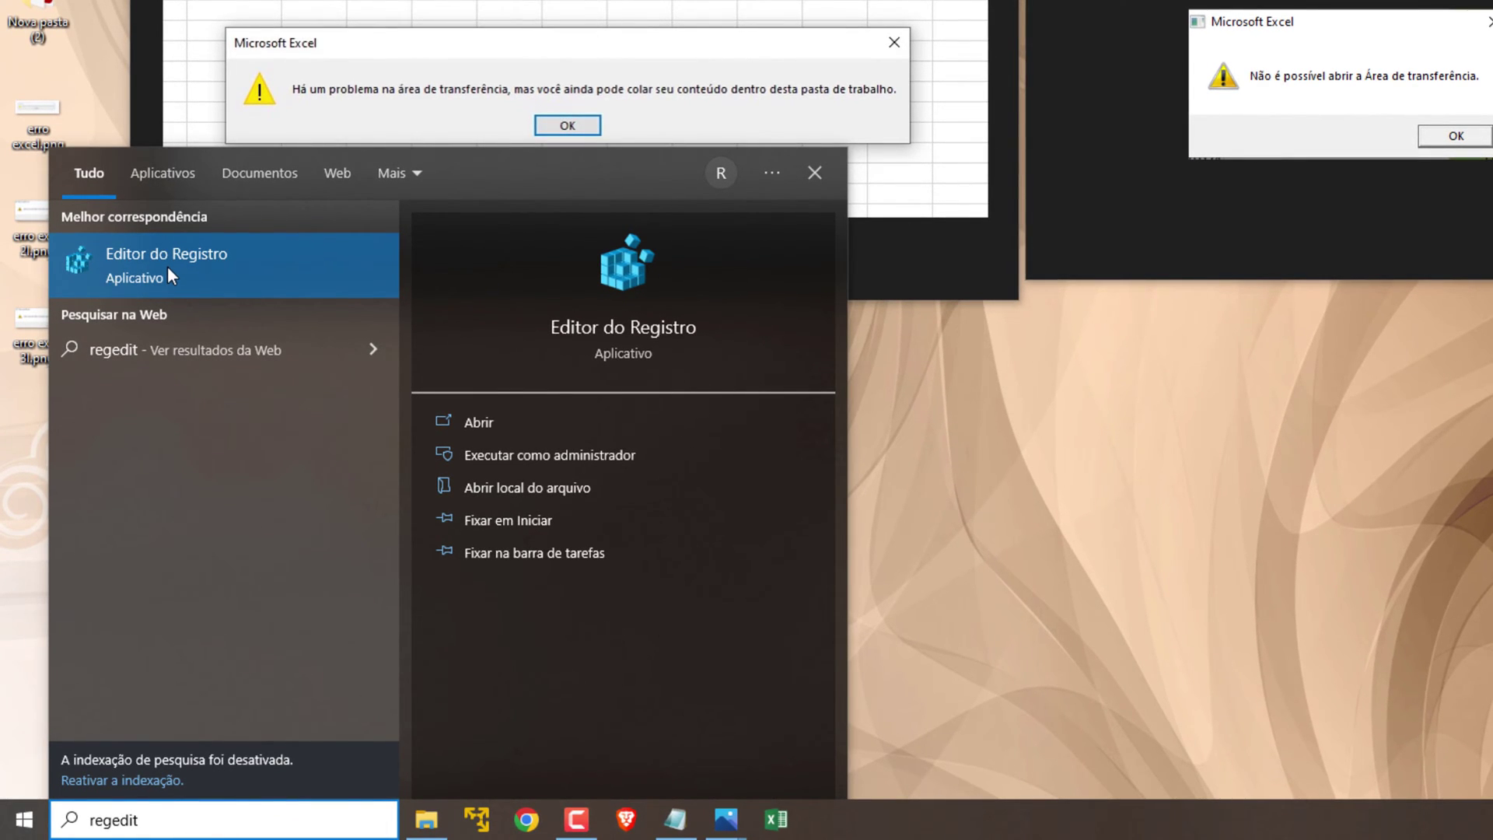
pyautogui.click(166, 267)
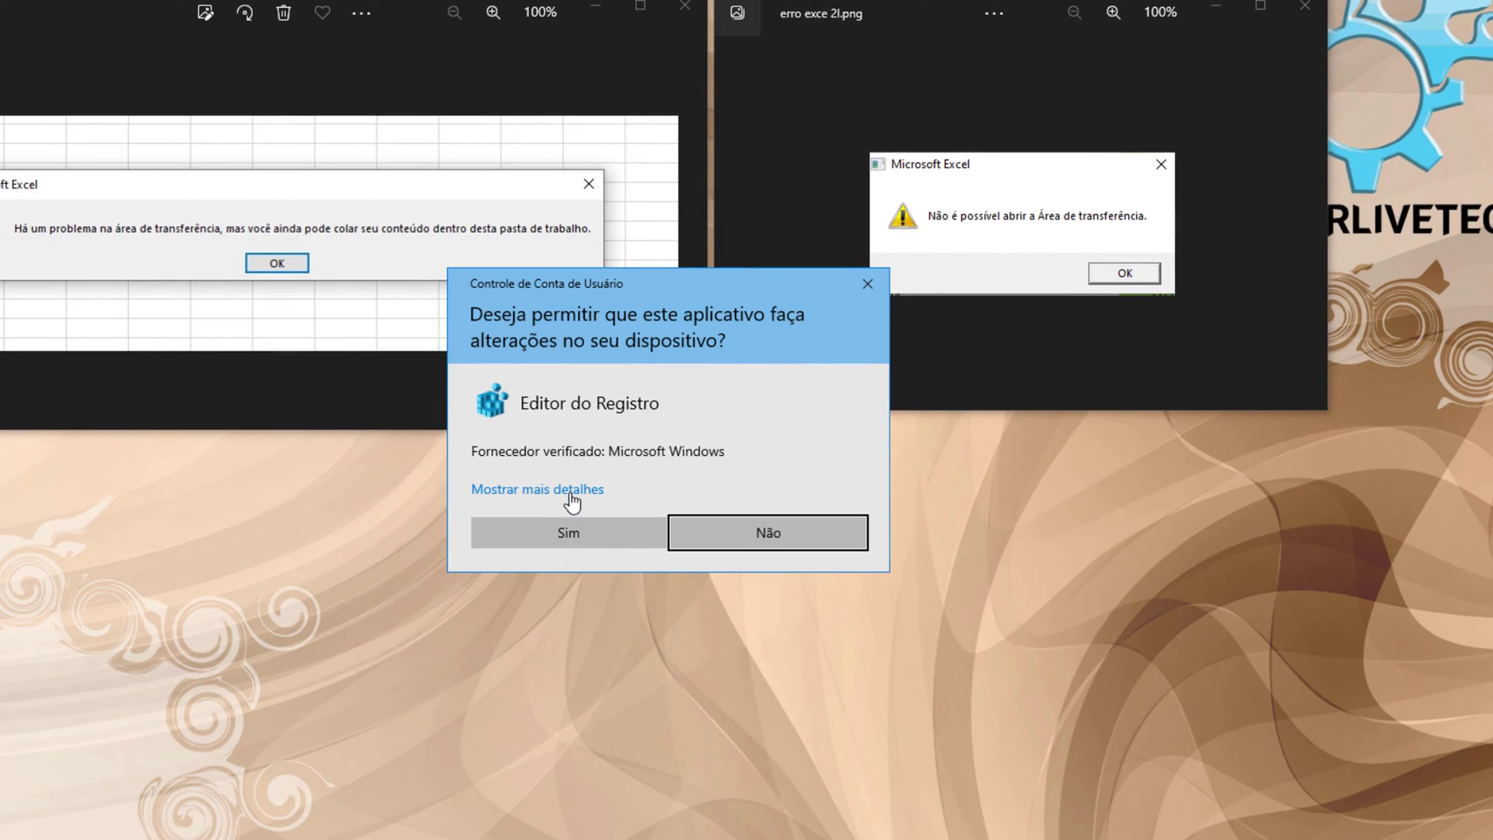
pyautogui.click(594, 538)
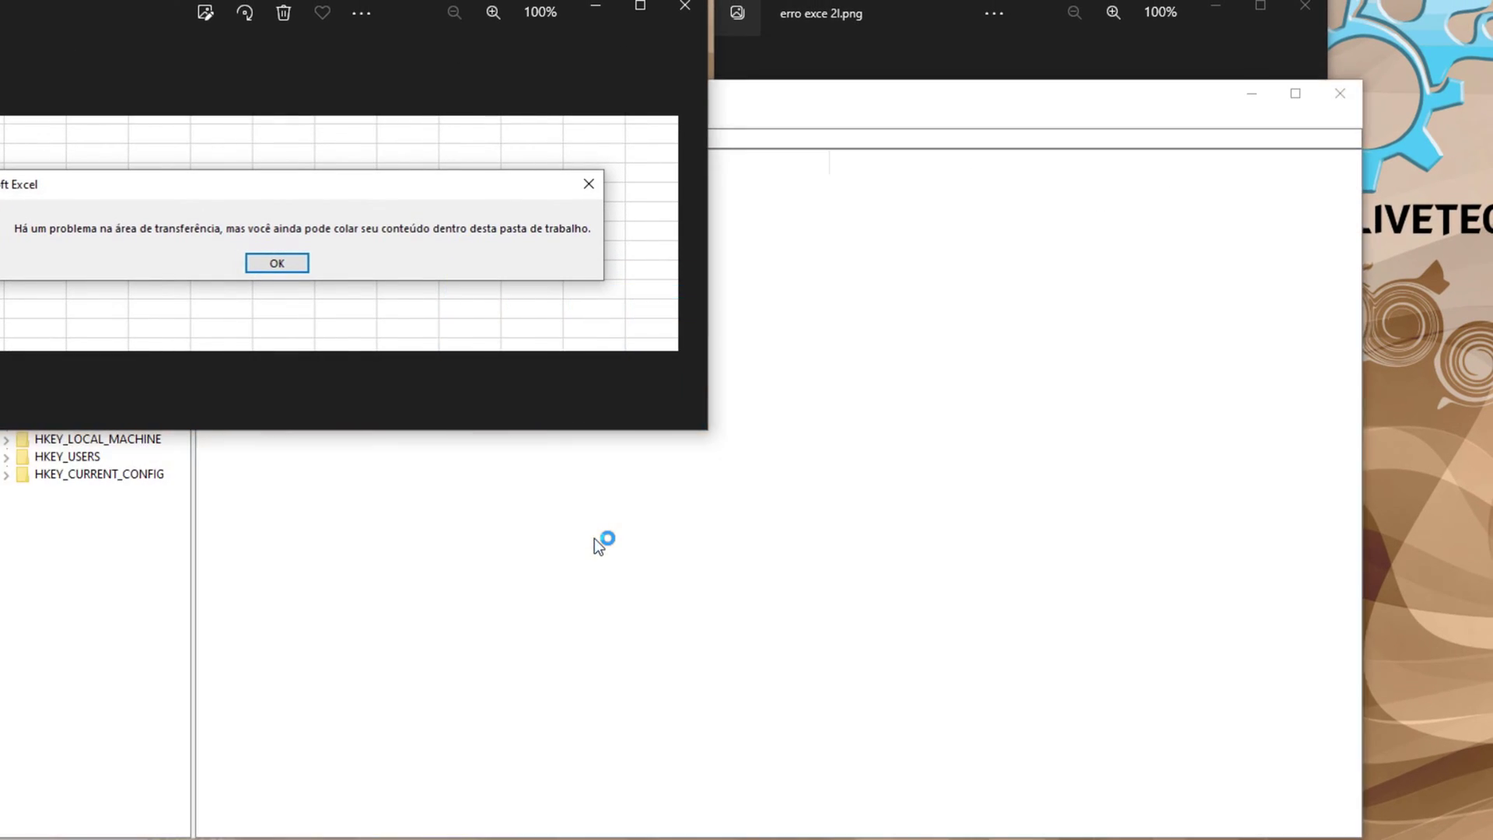
pyautogui.click(610, 563)
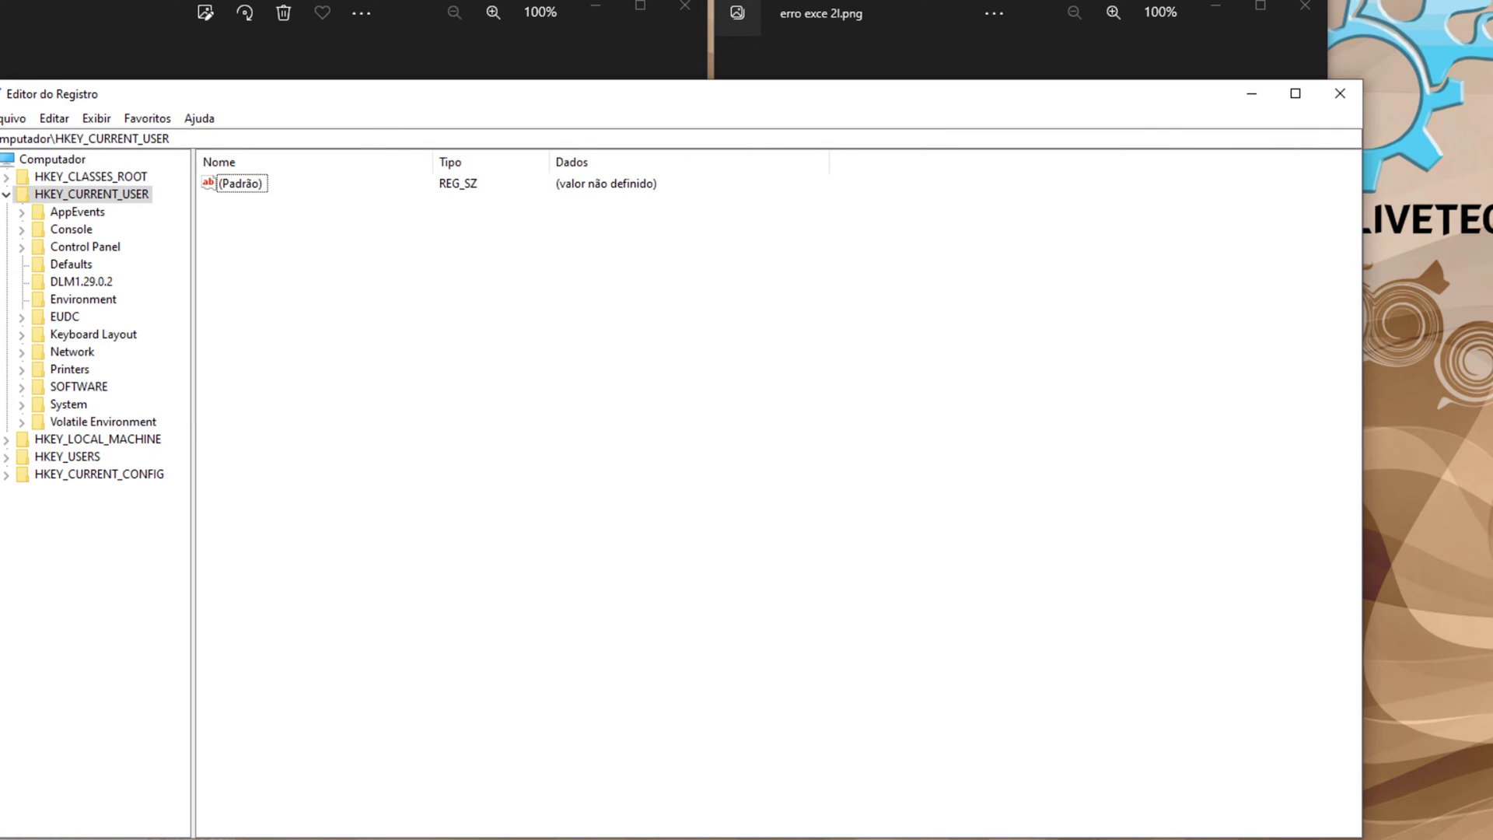
# - Copy the registry path Computador\HKEY_CURRENT_USER\SOFTWARE\Microsoft\Office from the Notepad note
pyautogui.click(516, 837)
pyautogui.click(836, 521)
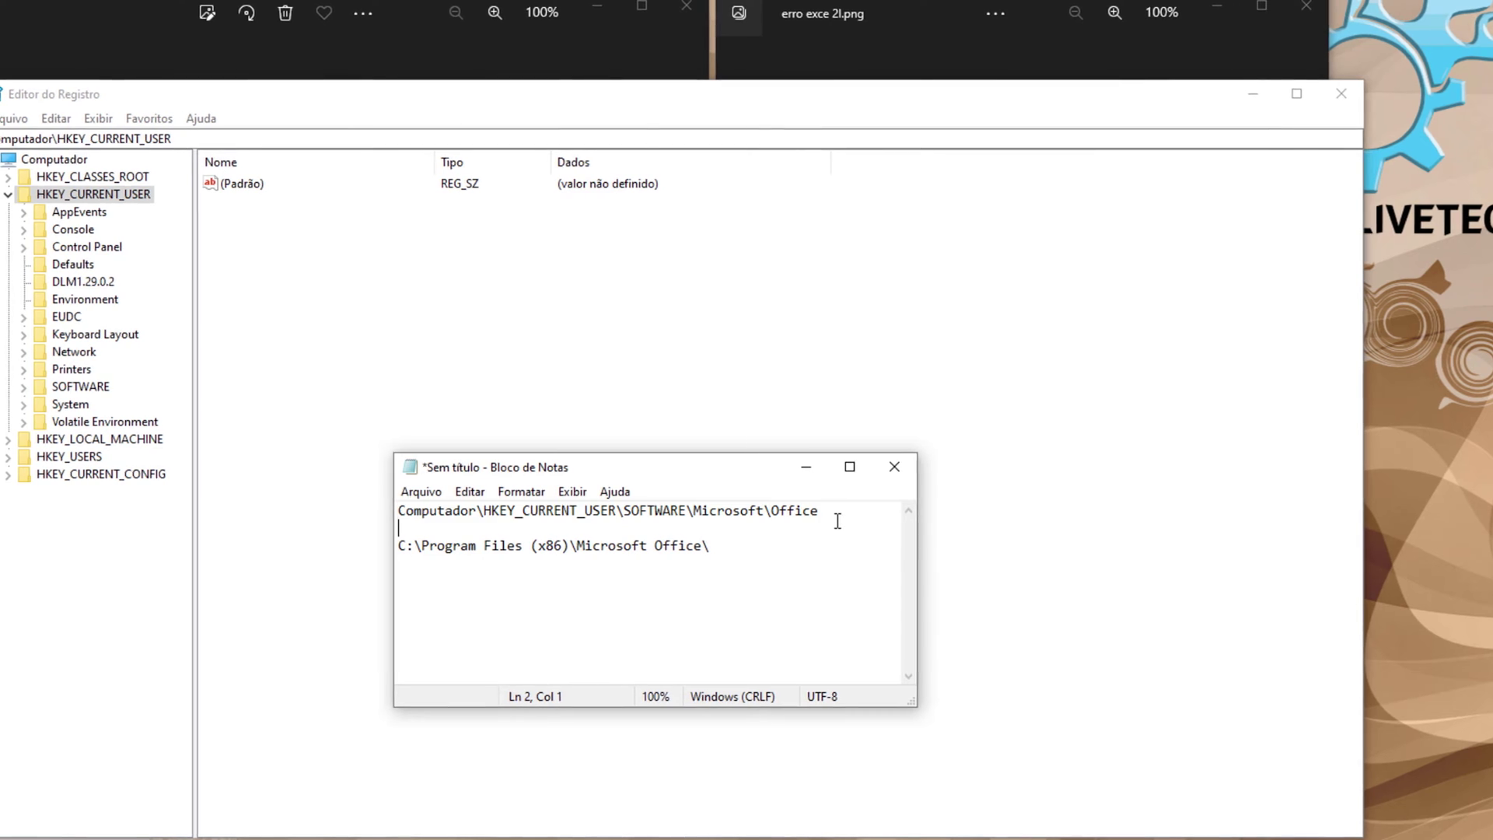
pyautogui.moveTo(824, 511); pyautogui.dragTo(398, 510)
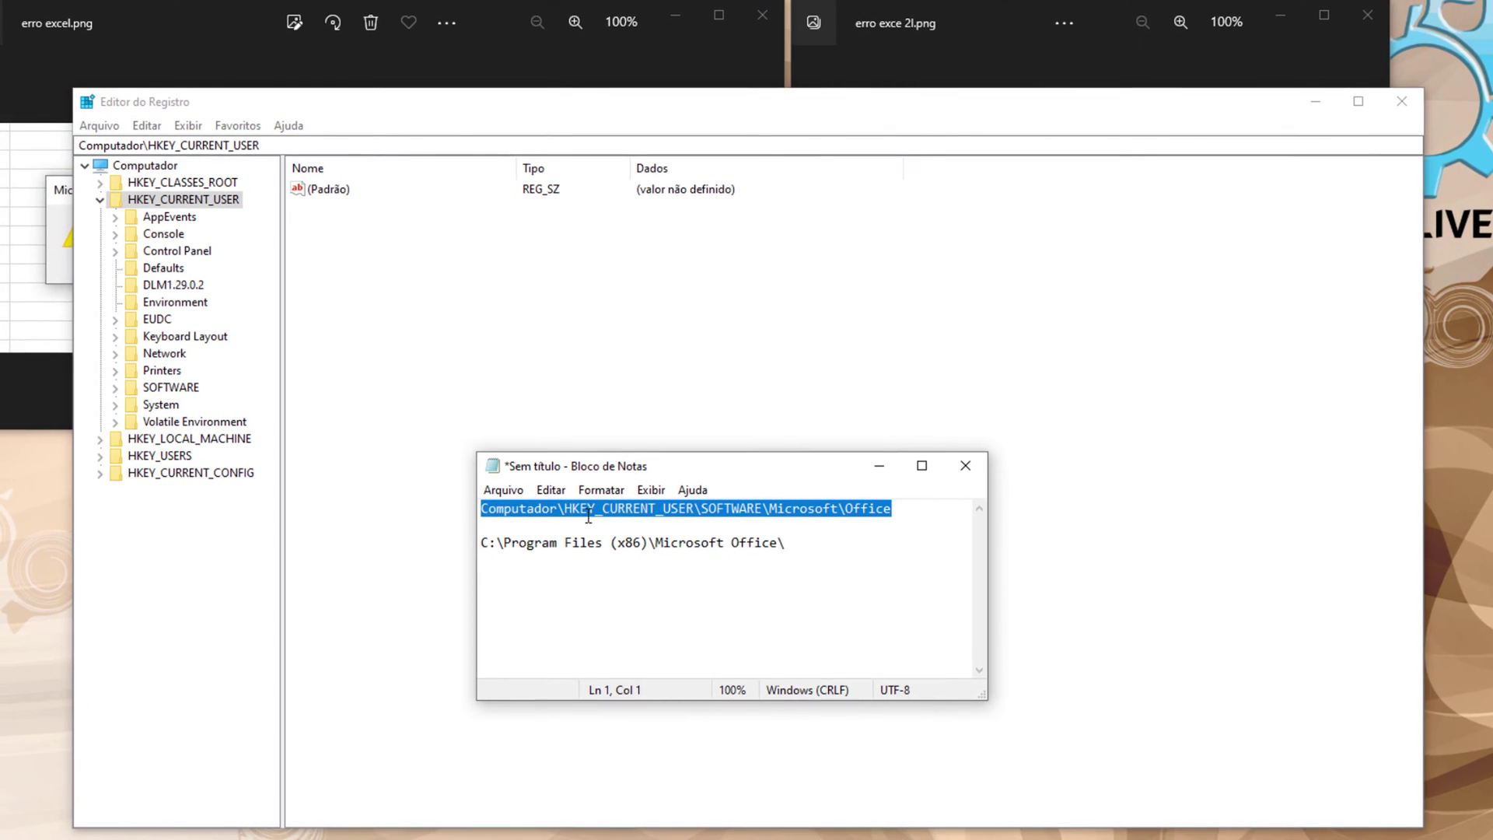
pyautogui.rightClick(588, 514)
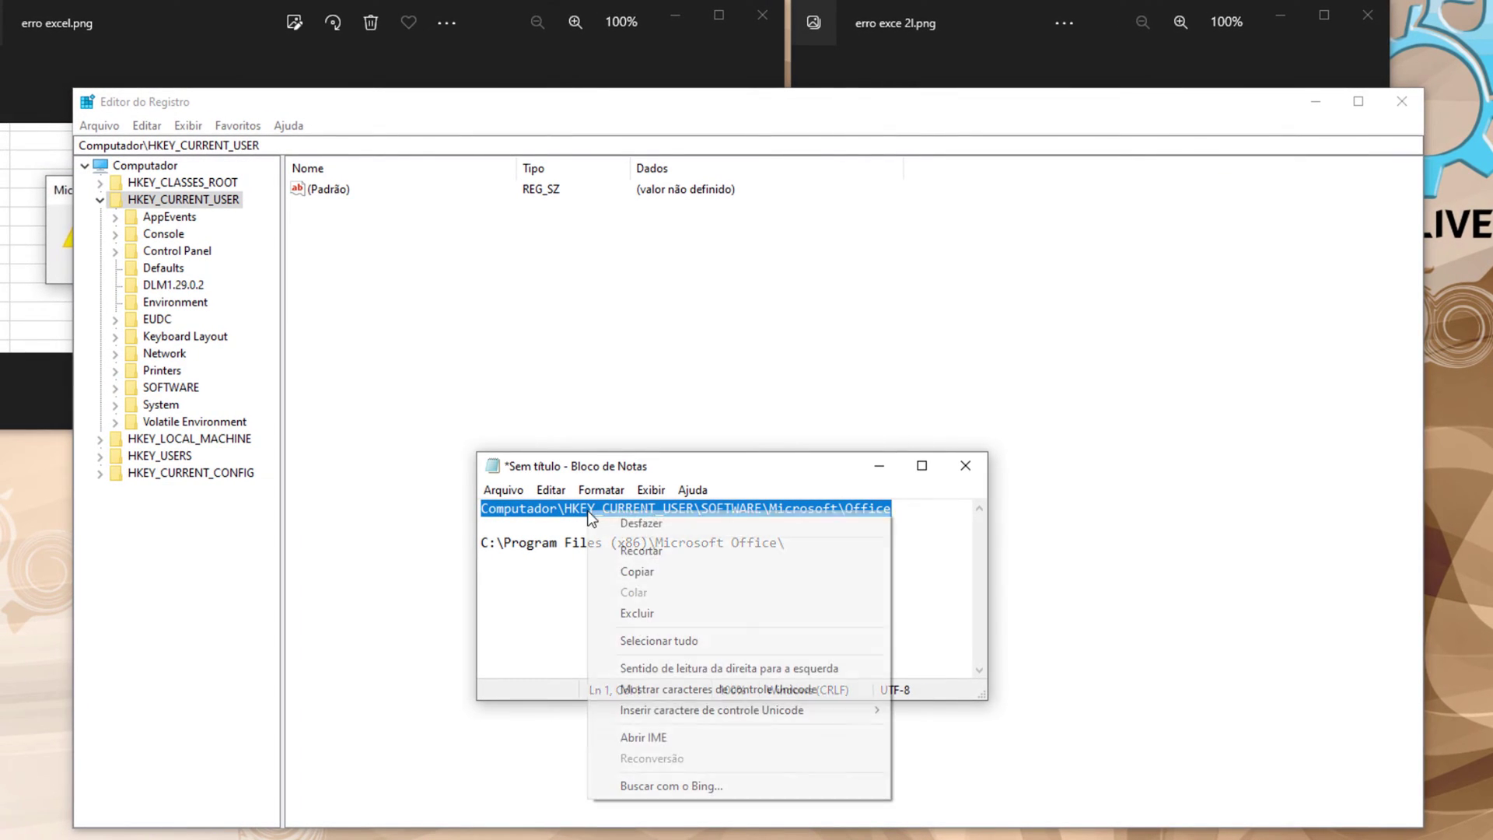
pyautogui.click(657, 573)
# - Switch to the Registry Editor and go to the copied path Computador\HKEY_CURRENT_USER\SOFTWARE\Microsoft\Office
pyautogui.click(517, 330)
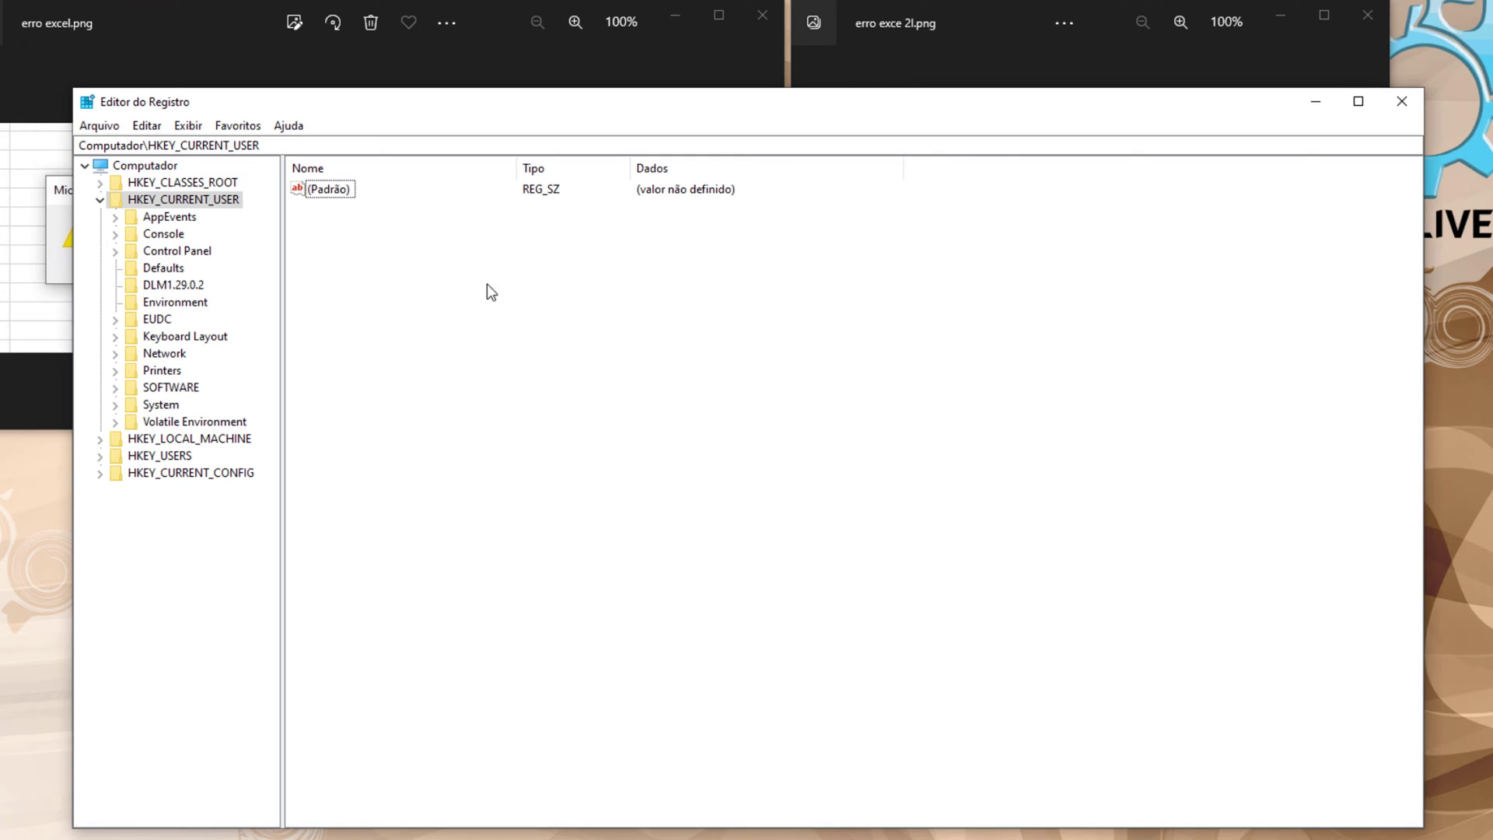
pyautogui.moveTo(303, 150); pyautogui.dragTo(80, 172)
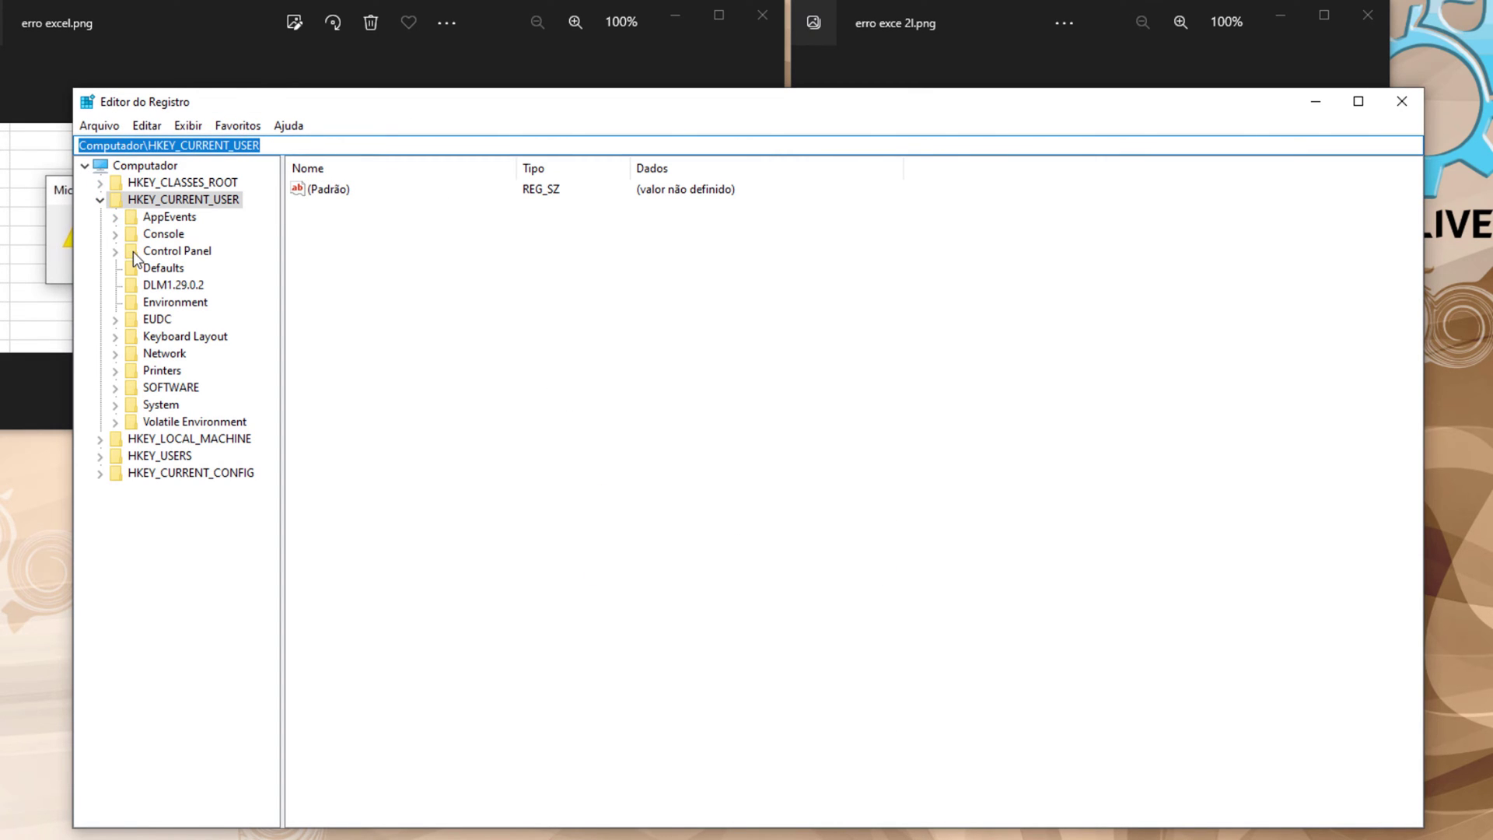
pyautogui.press('BackSpace')
pyautogui.rightClick(224, 137)
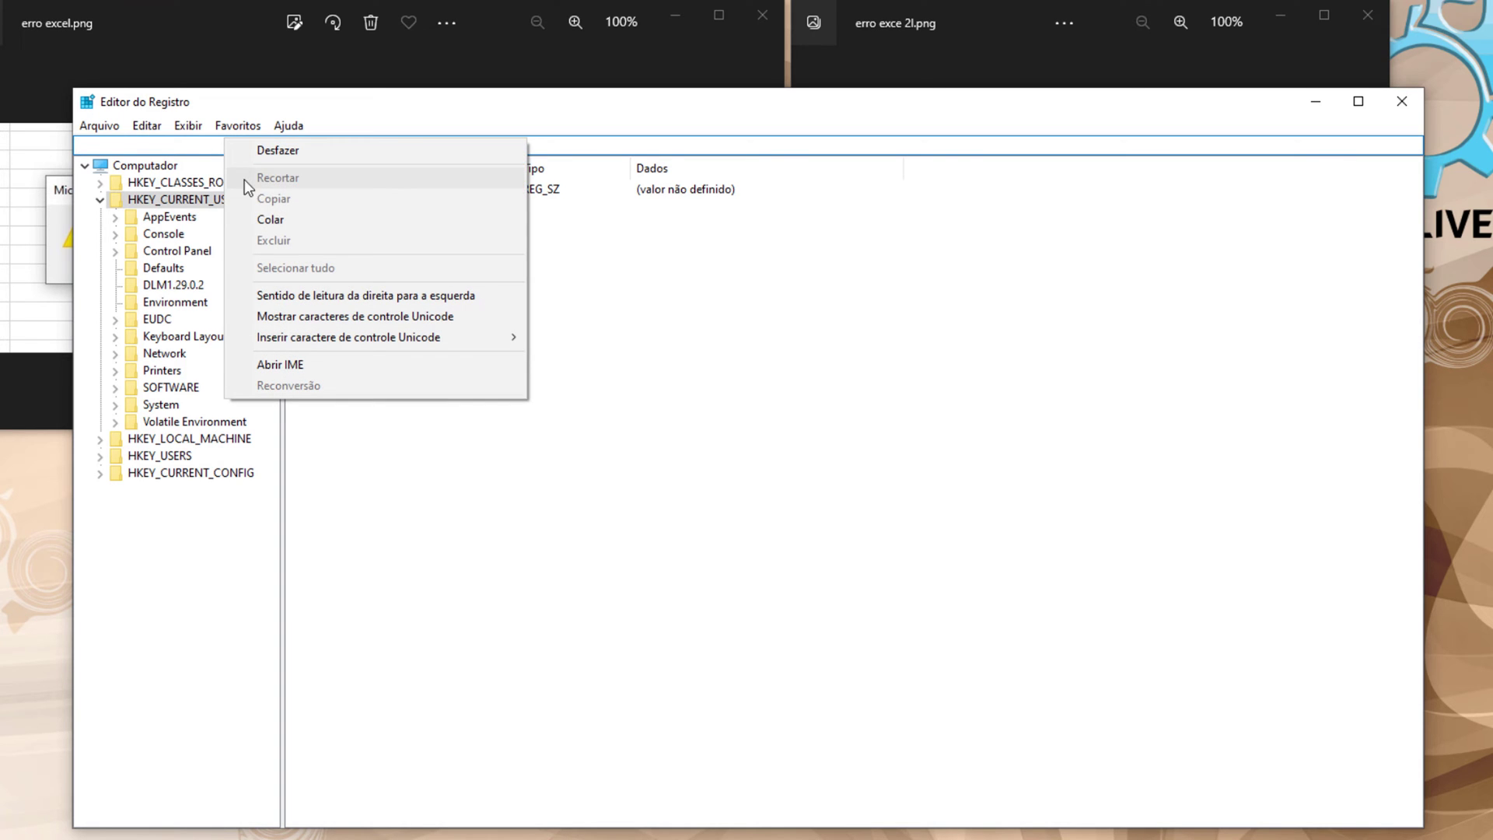
pyautogui.click(271, 219)
pyautogui.press('Return')
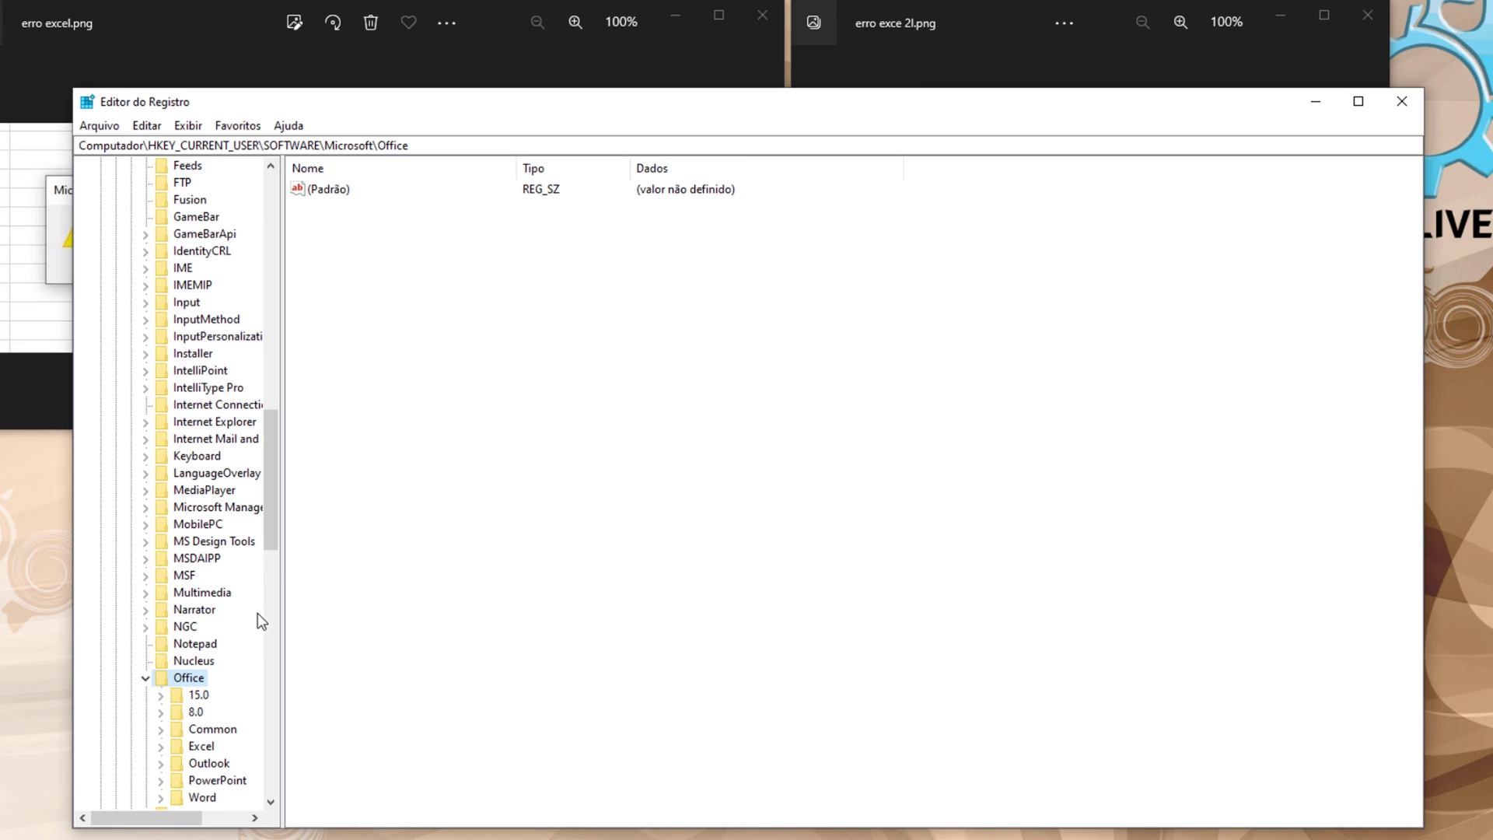
# - Rename the Excel key under Office as Excel.old
pyautogui.moveTo(270, 524); pyautogui.dragTo(262, 584)
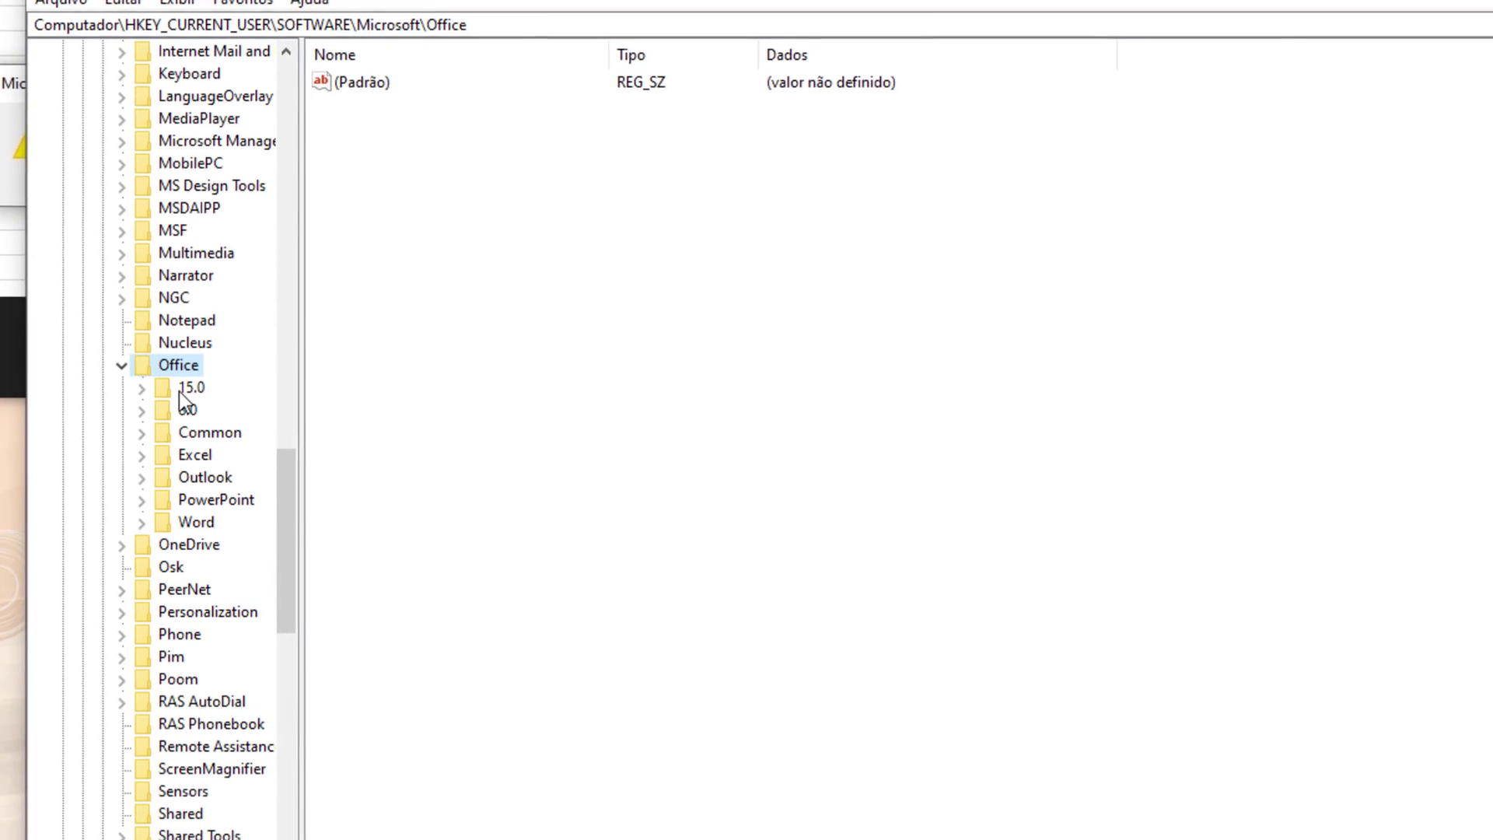
pyautogui.click(195, 455)
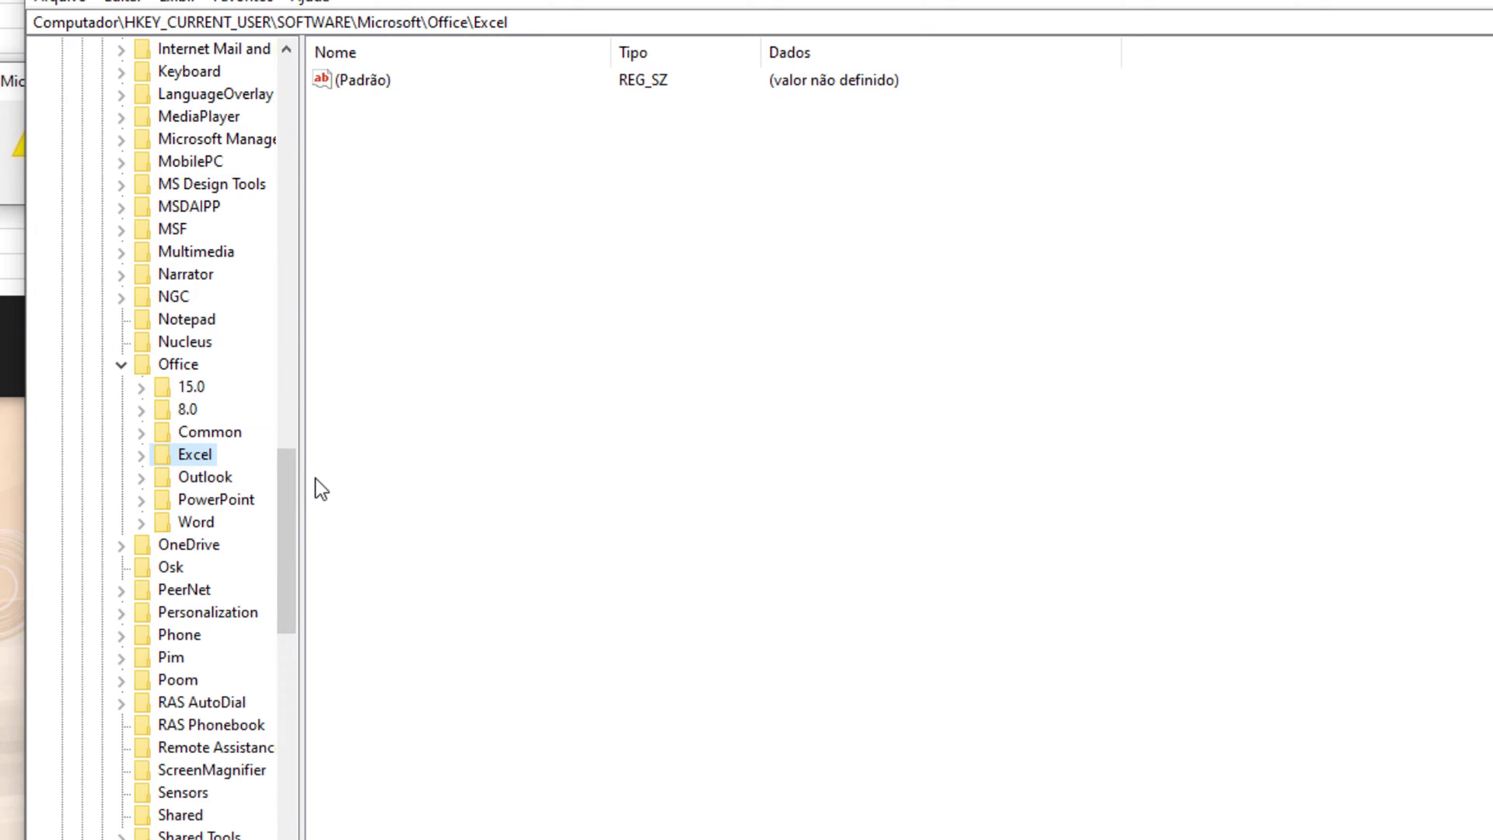
pyautogui.rightClick(179, 458)
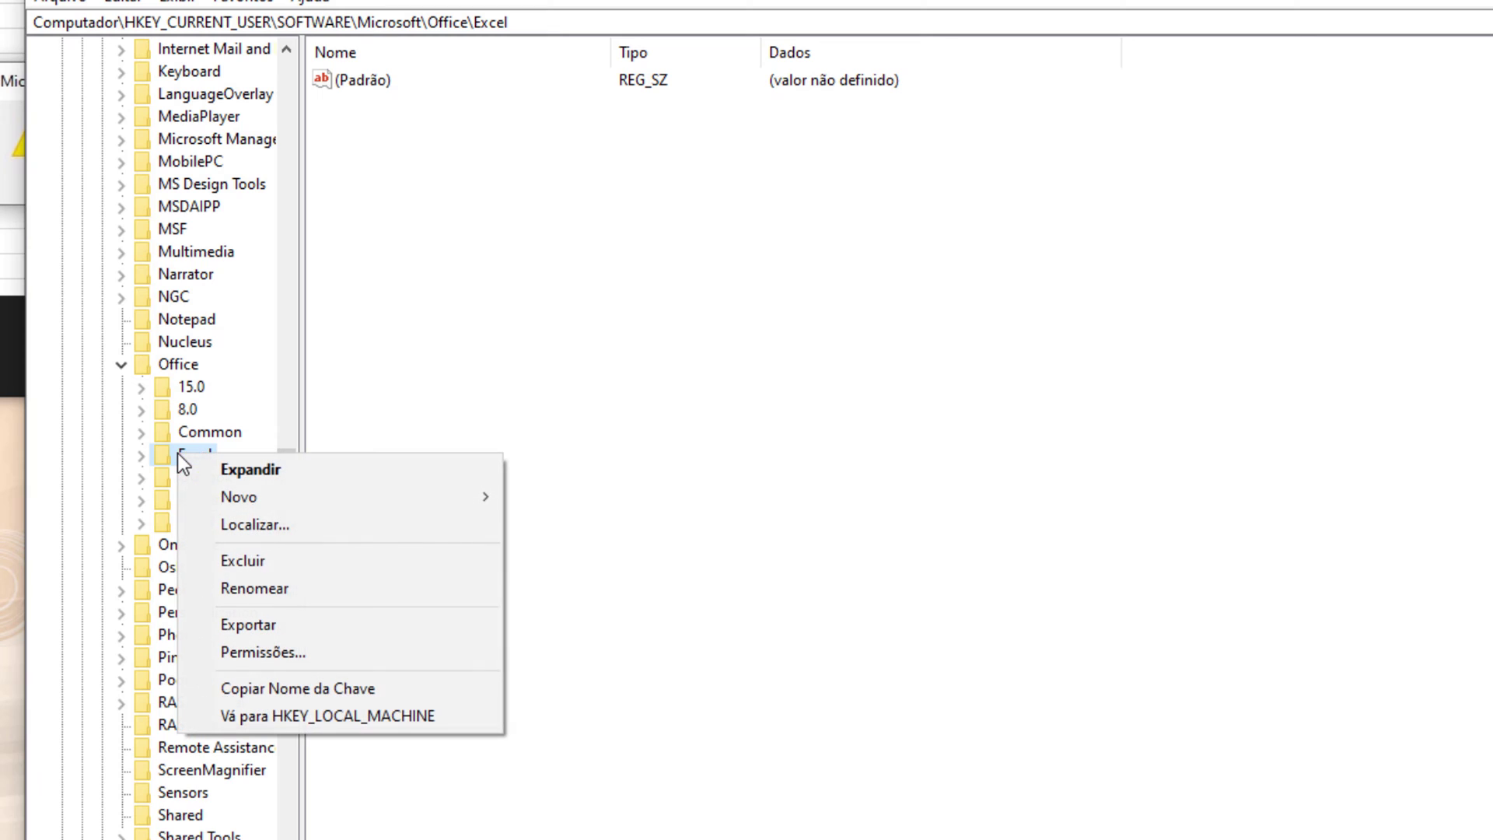
pyautogui.click(280, 594)
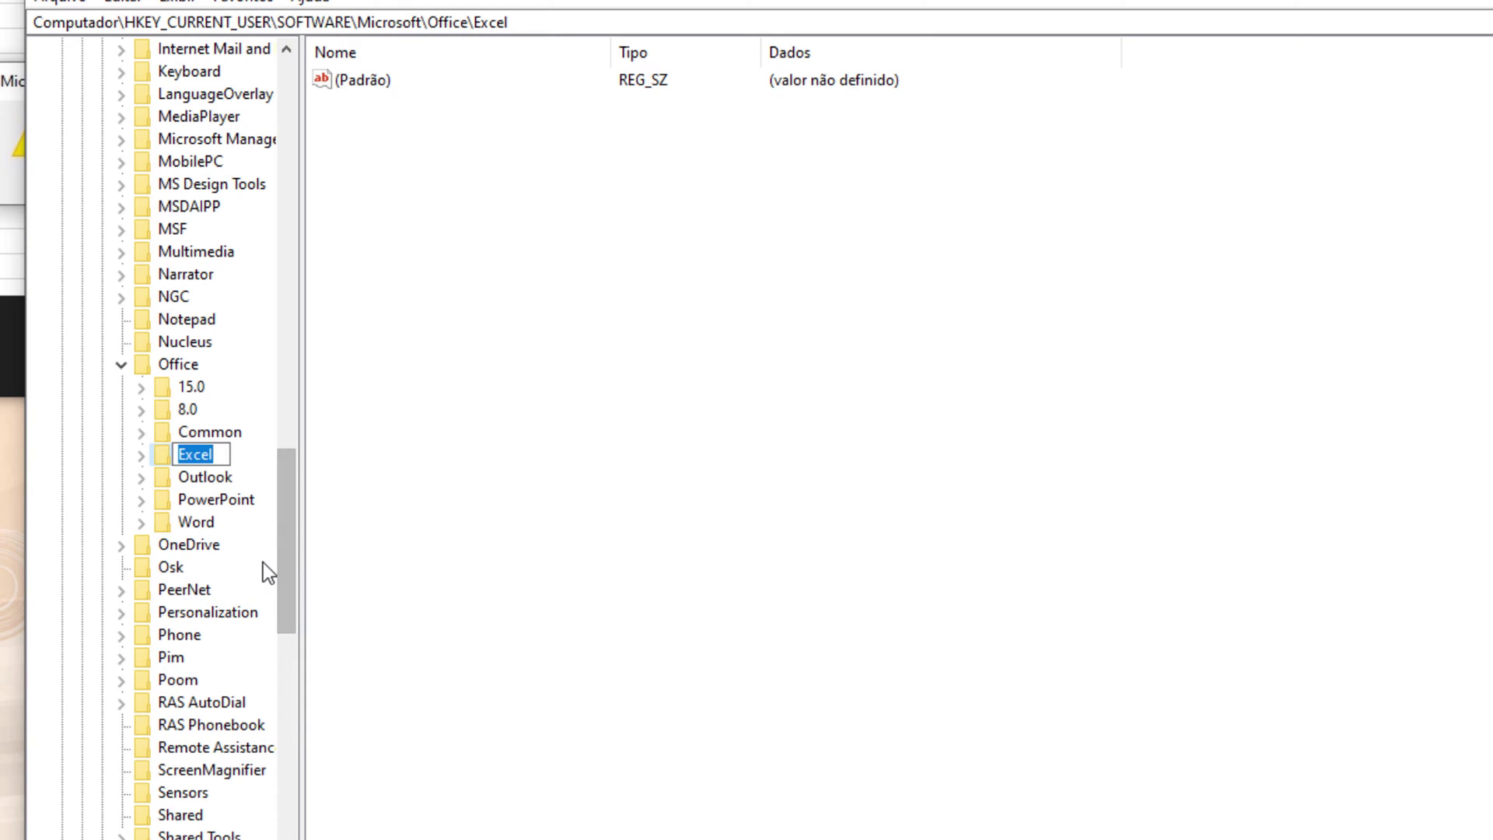
pyautogui.press('End')
pyautogui.write('.old')
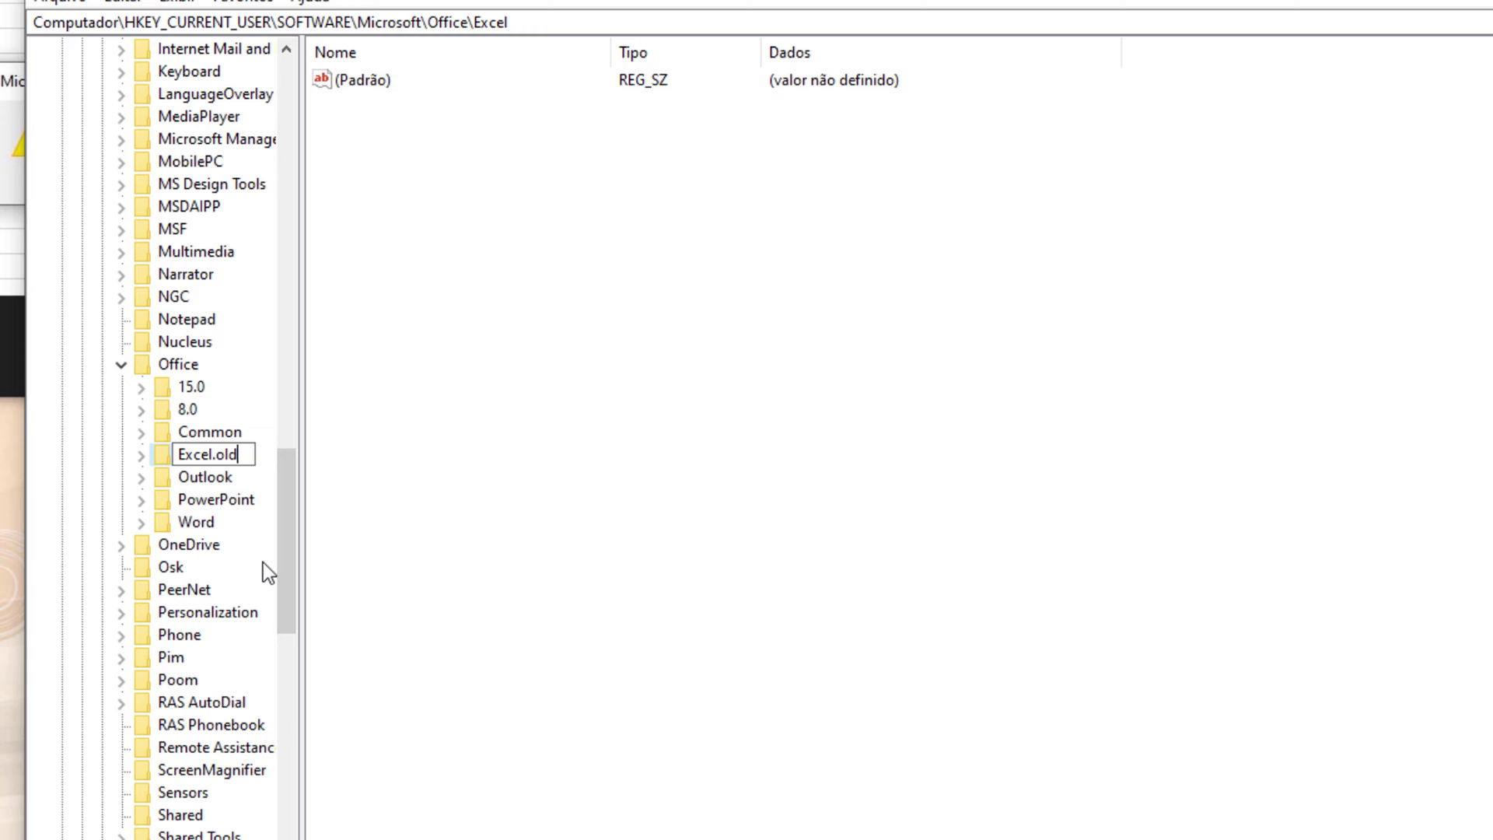
pyautogui.press('Return')
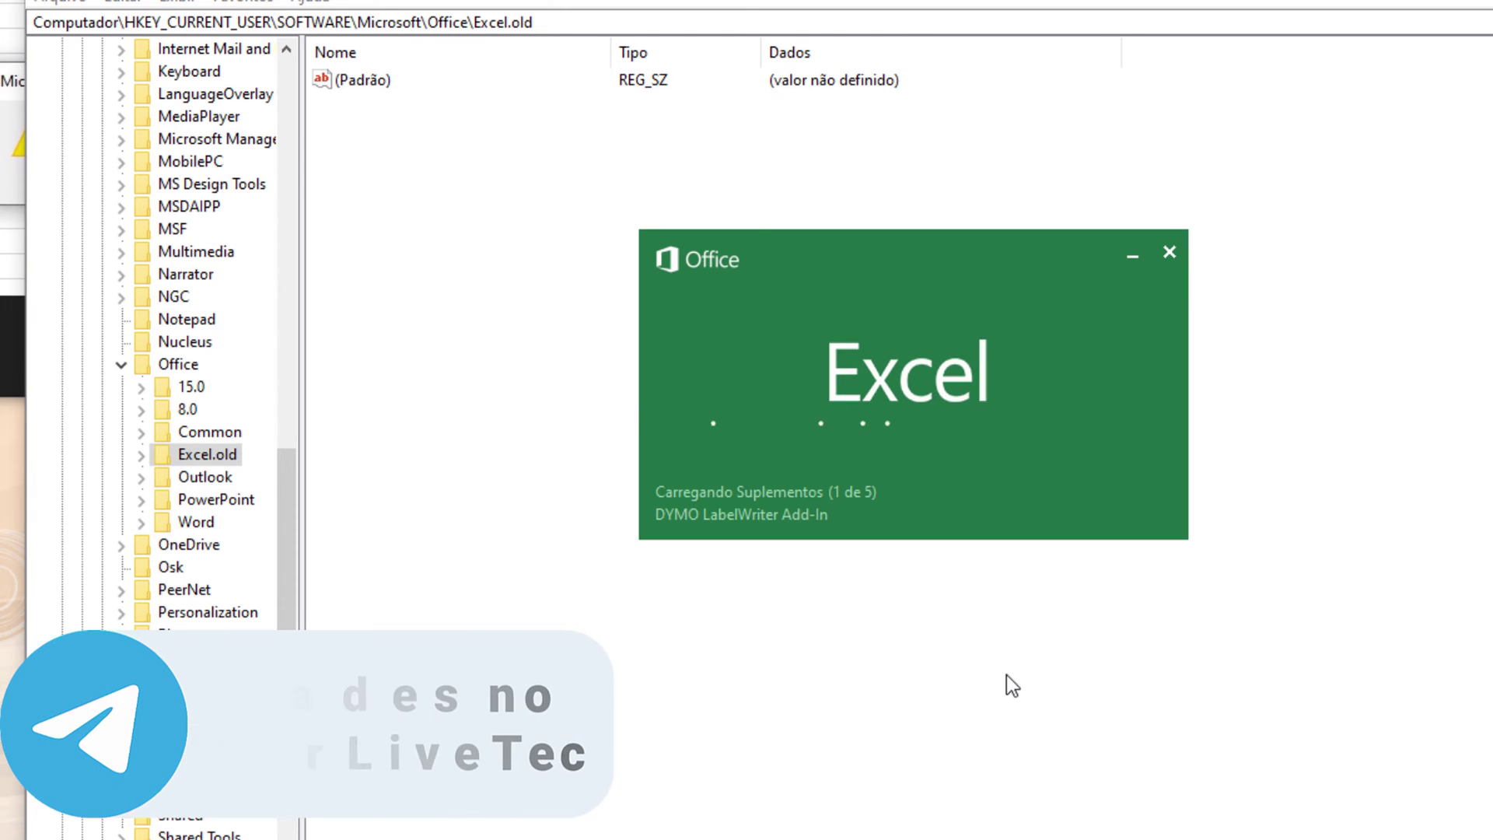
# - Start Excel with a blank workbook, declining to choose its default file types, and close it again
pyautogui.click(968, 481)
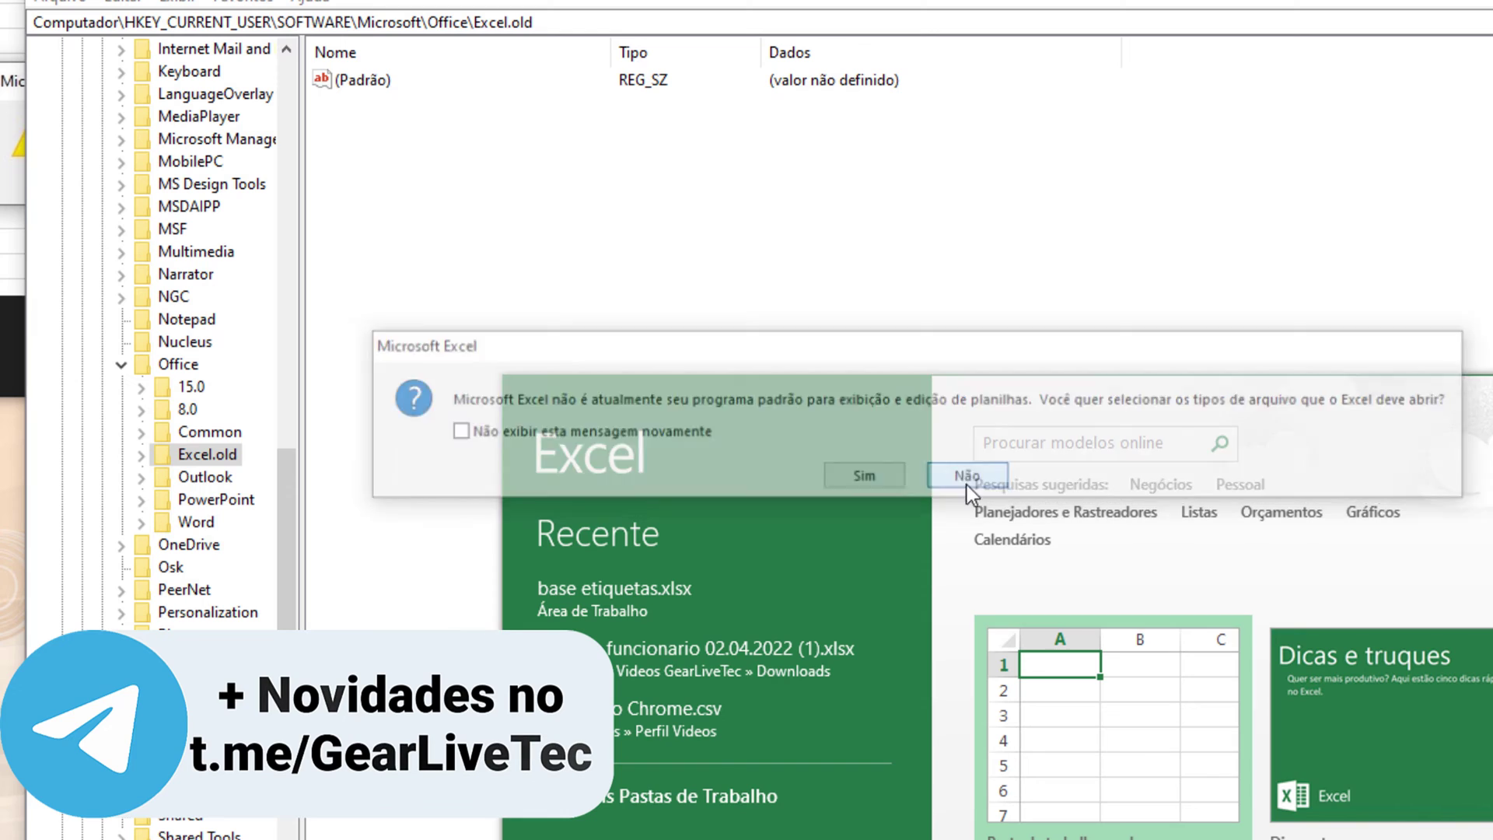
pyautogui.click(1061, 754)
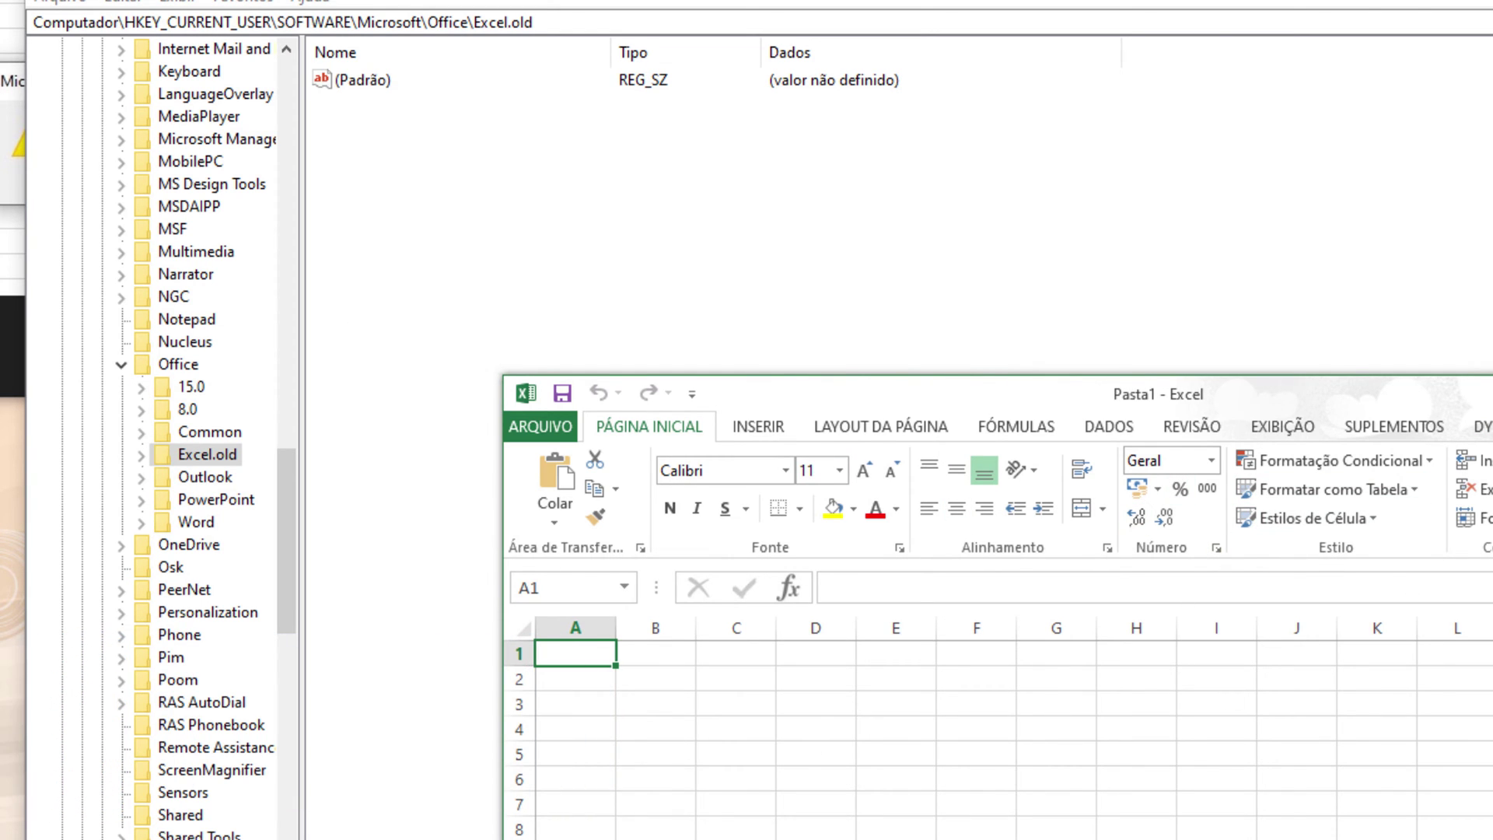
pyautogui.hotkey('alt', 'F4')
# - Refresh the registry tree and check the Excel key under Office
pyautogui.click(778, 323)
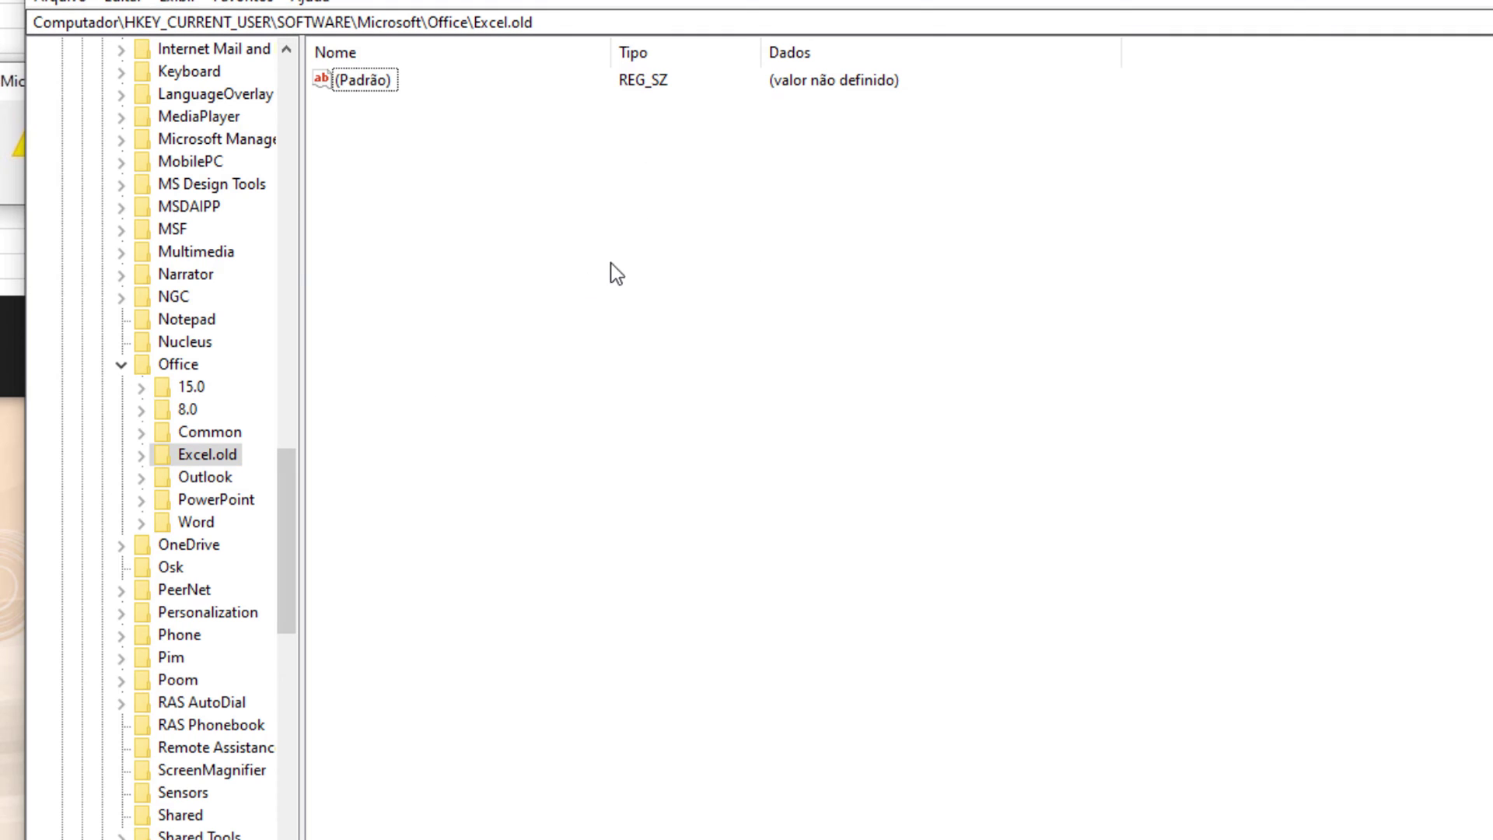
pyautogui.press('F5')
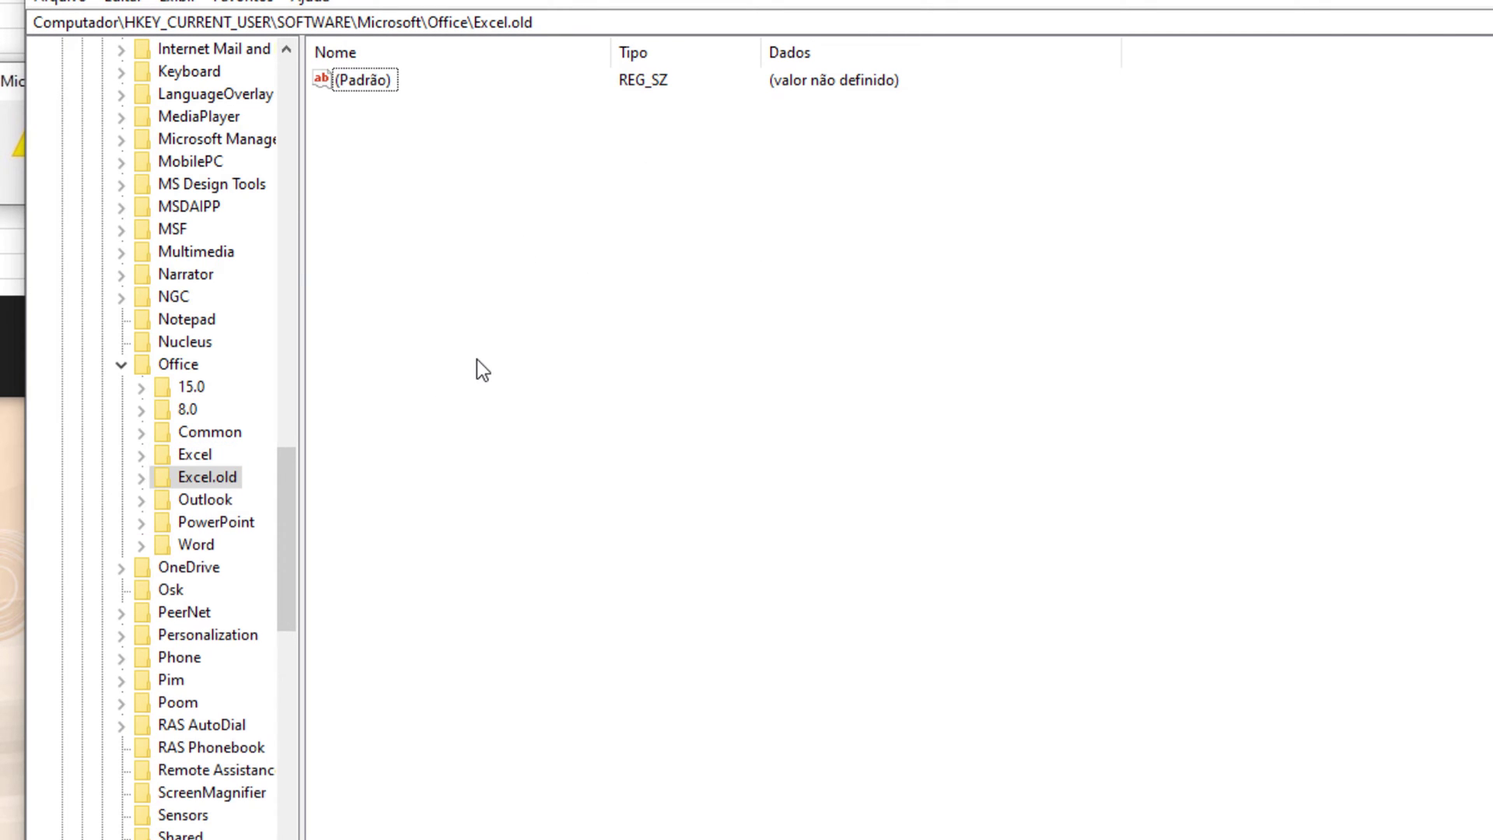
pyautogui.click(191, 456)
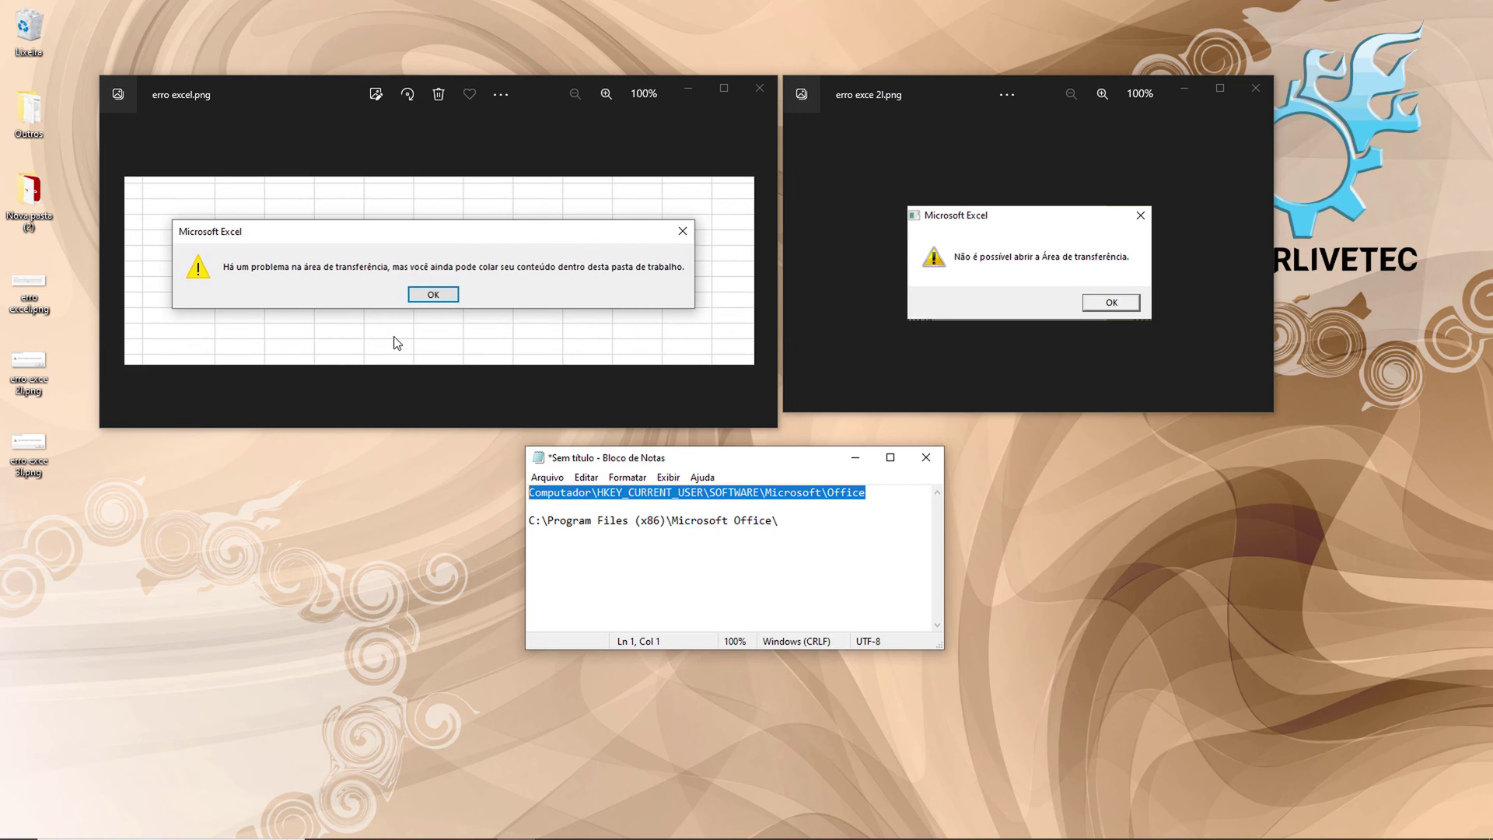
# - Minimize the Notepad note and unpin Excel 2013 from the taskbar
pyautogui.click(854, 458)
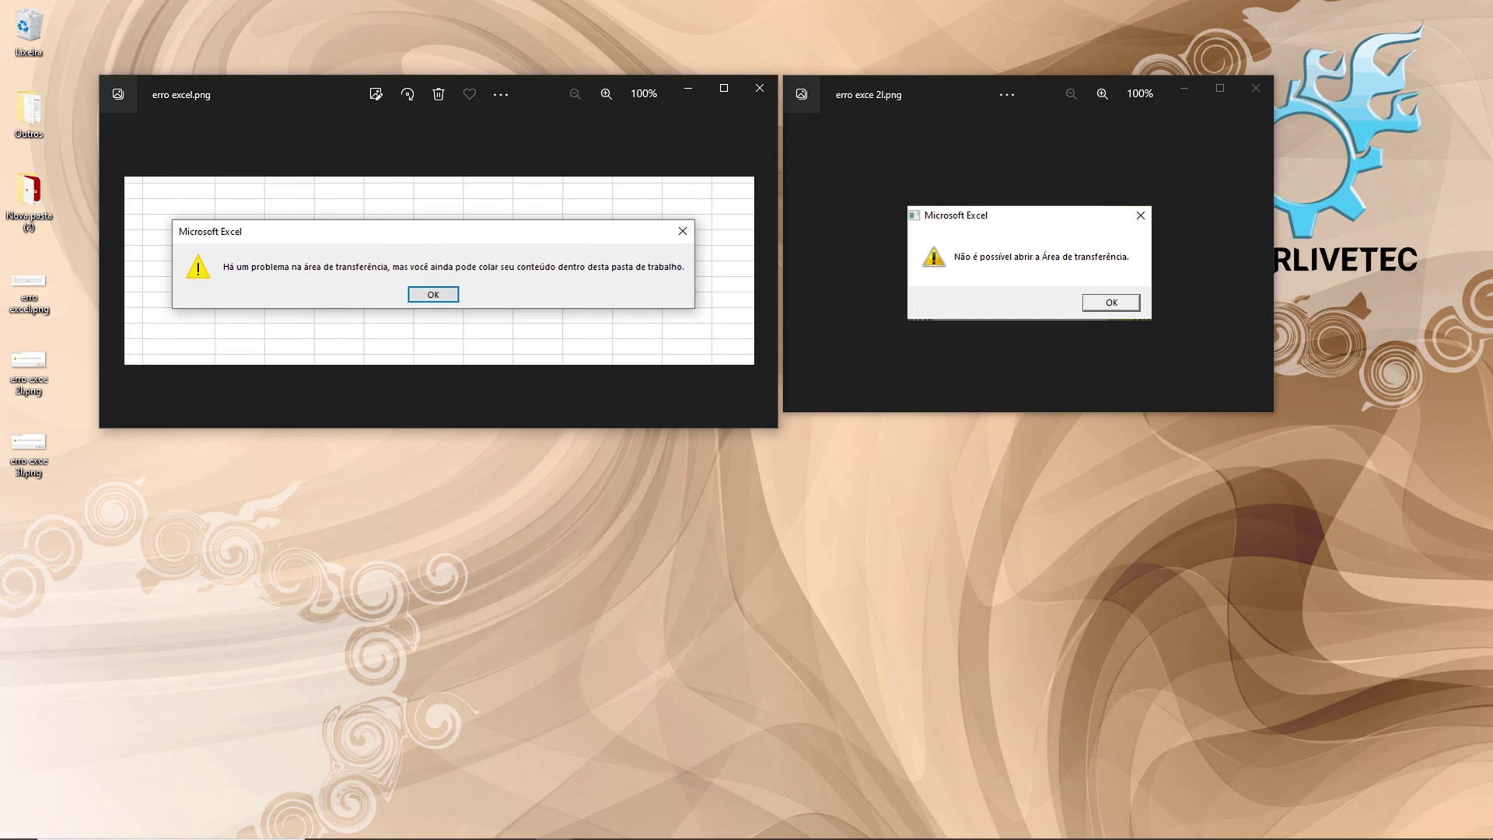
pyautogui.moveTo(638, 838)
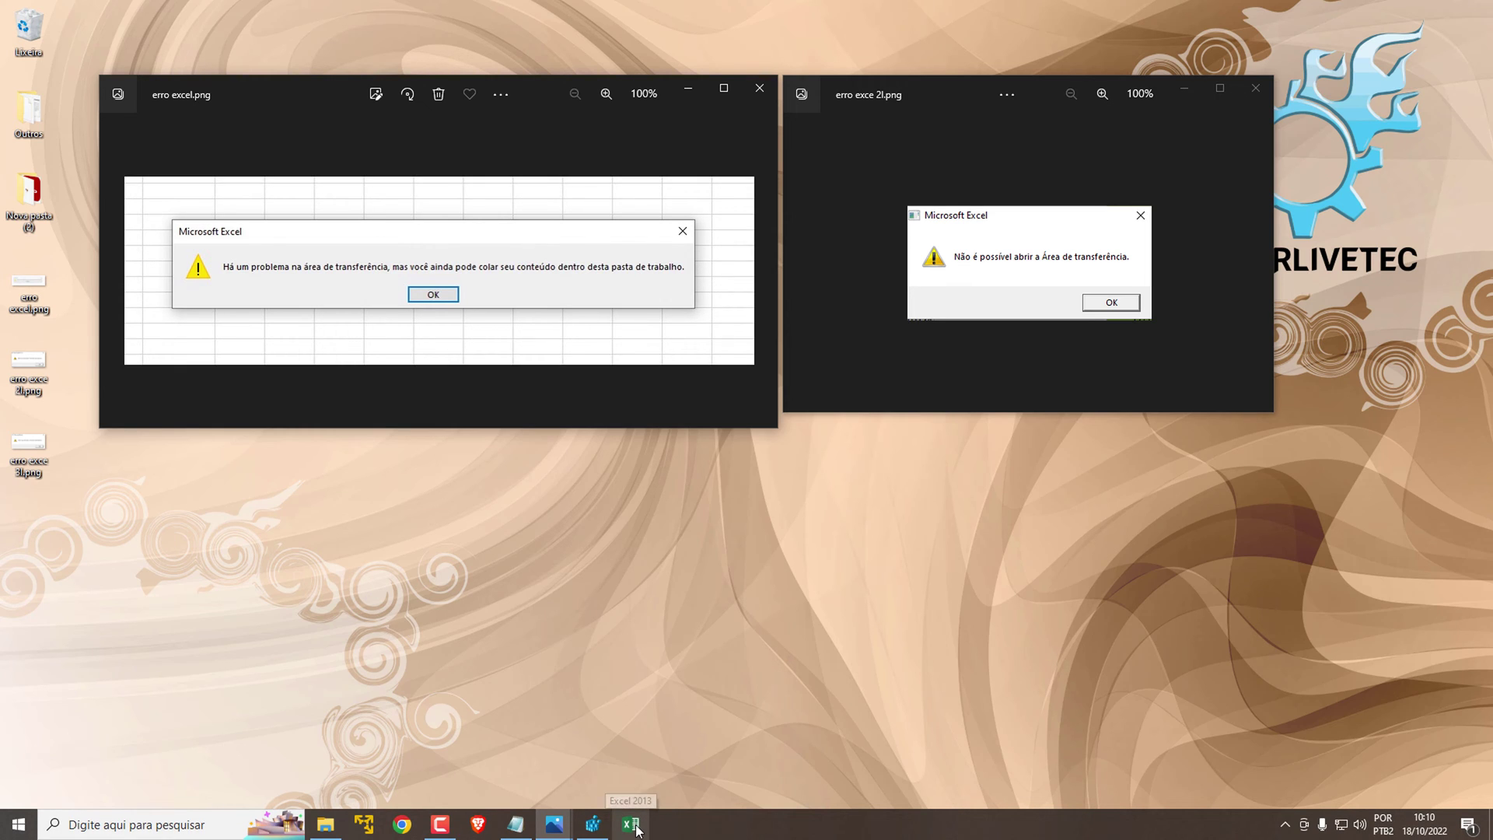
pyautogui.rightClick(636, 828)
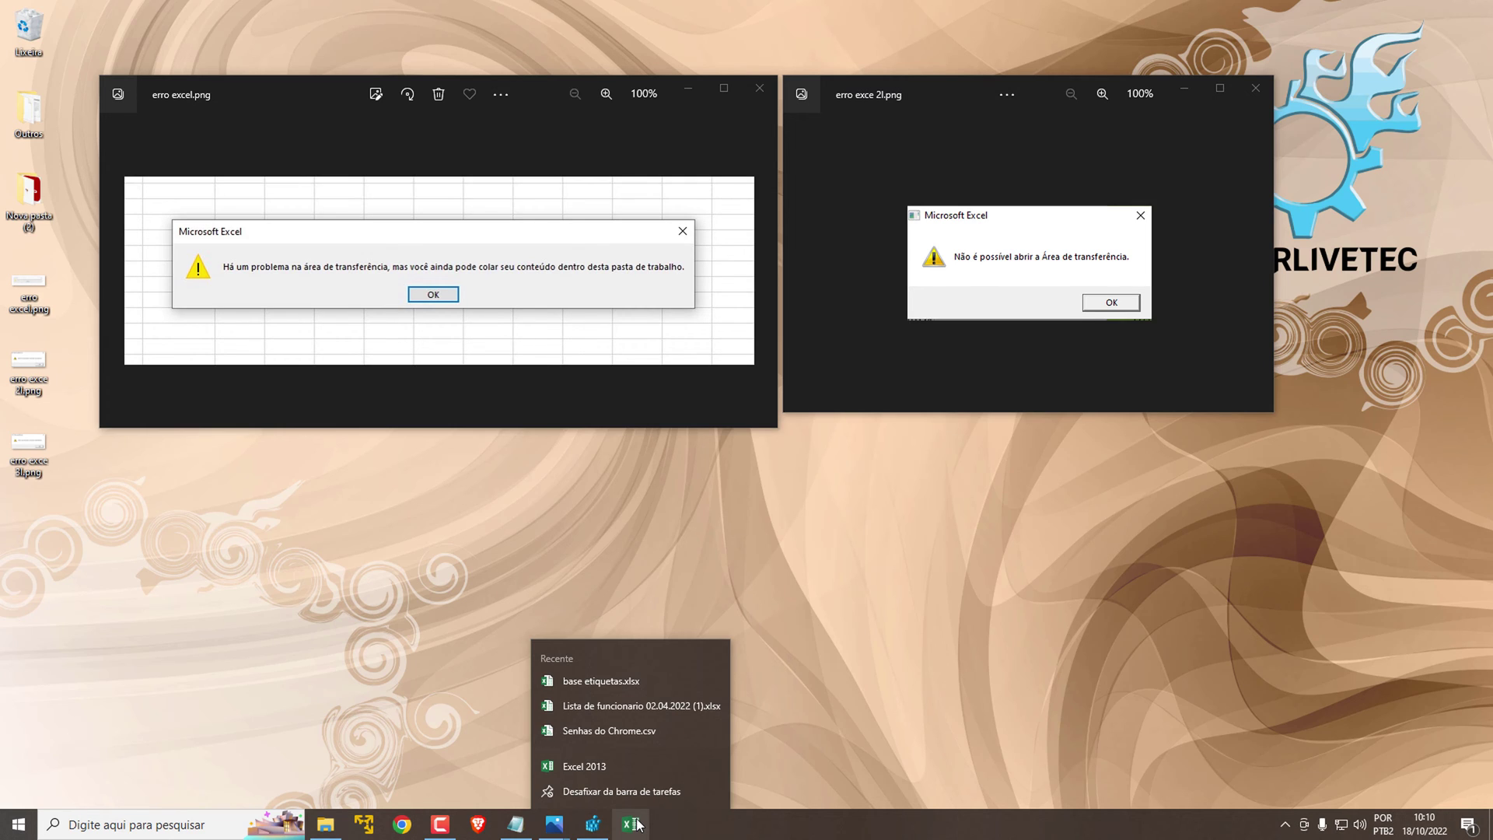
pyautogui.click(642, 798)
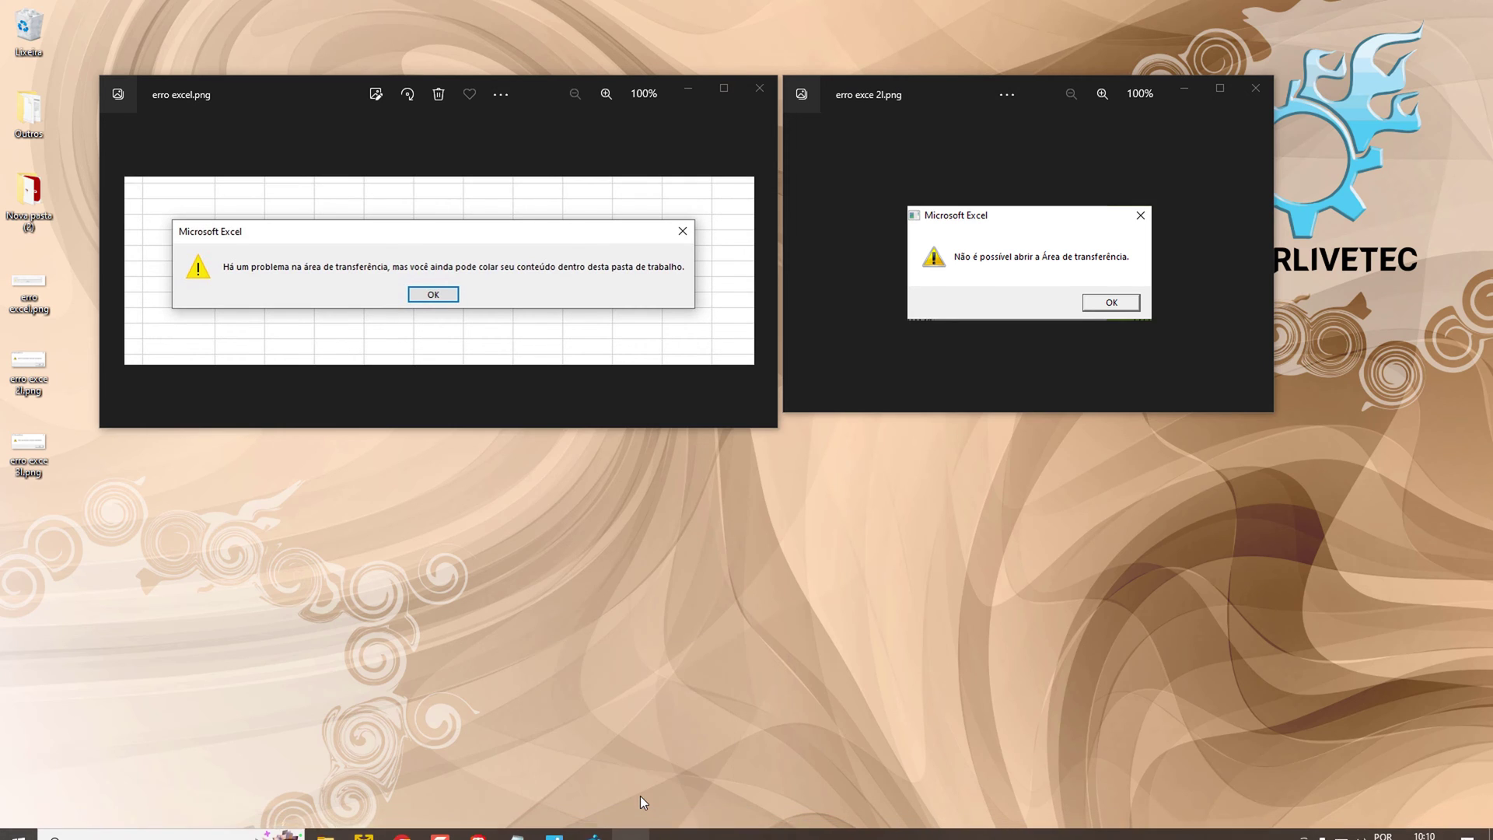
# - Reopen the Notepad note and copy the folder path C:\Program Files\Microsoft Office\
pyautogui.click(517, 824)
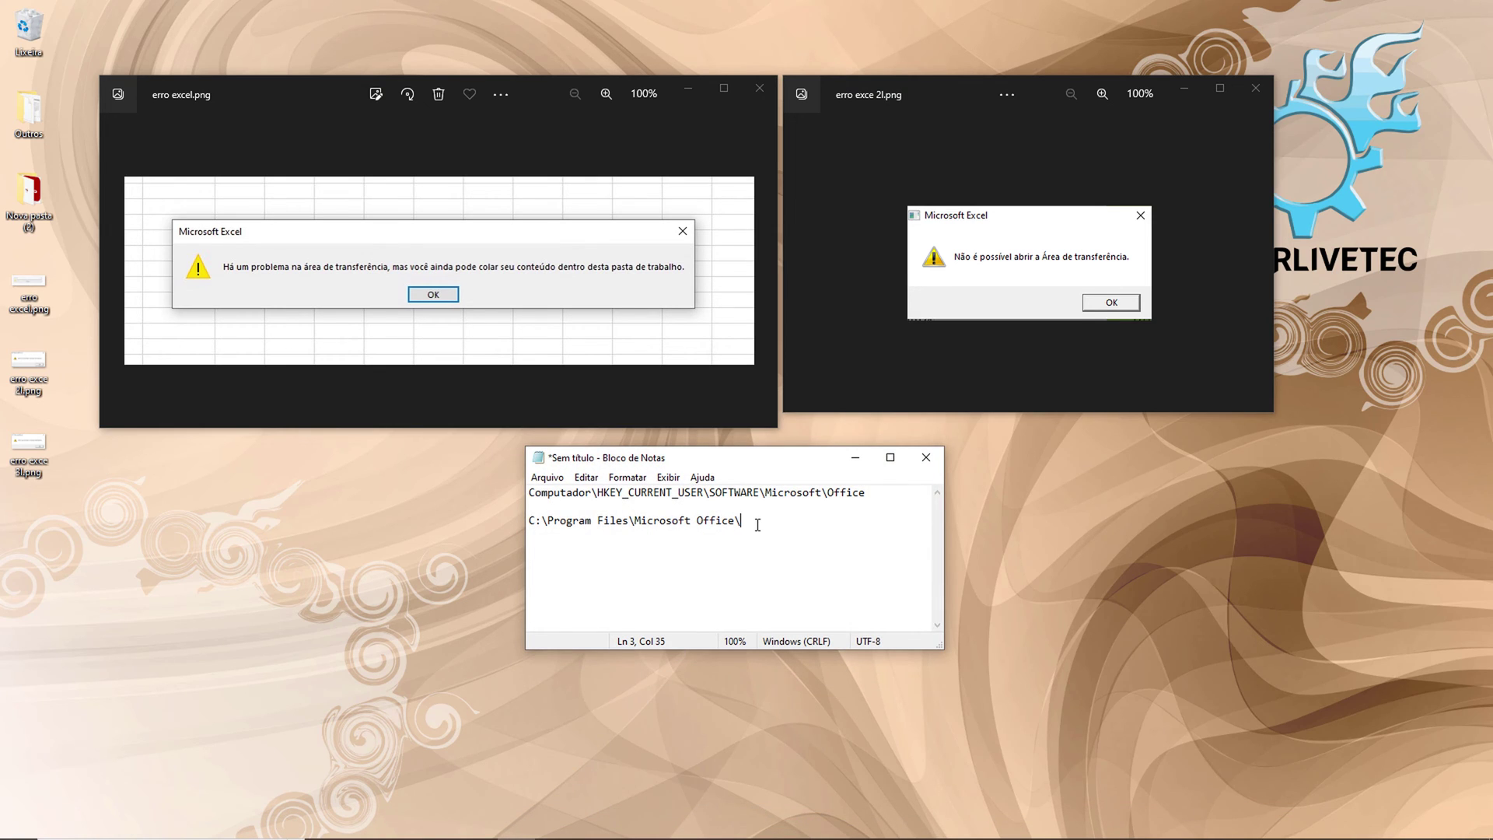
pyautogui.moveTo(758, 522); pyautogui.dragTo(528, 517)
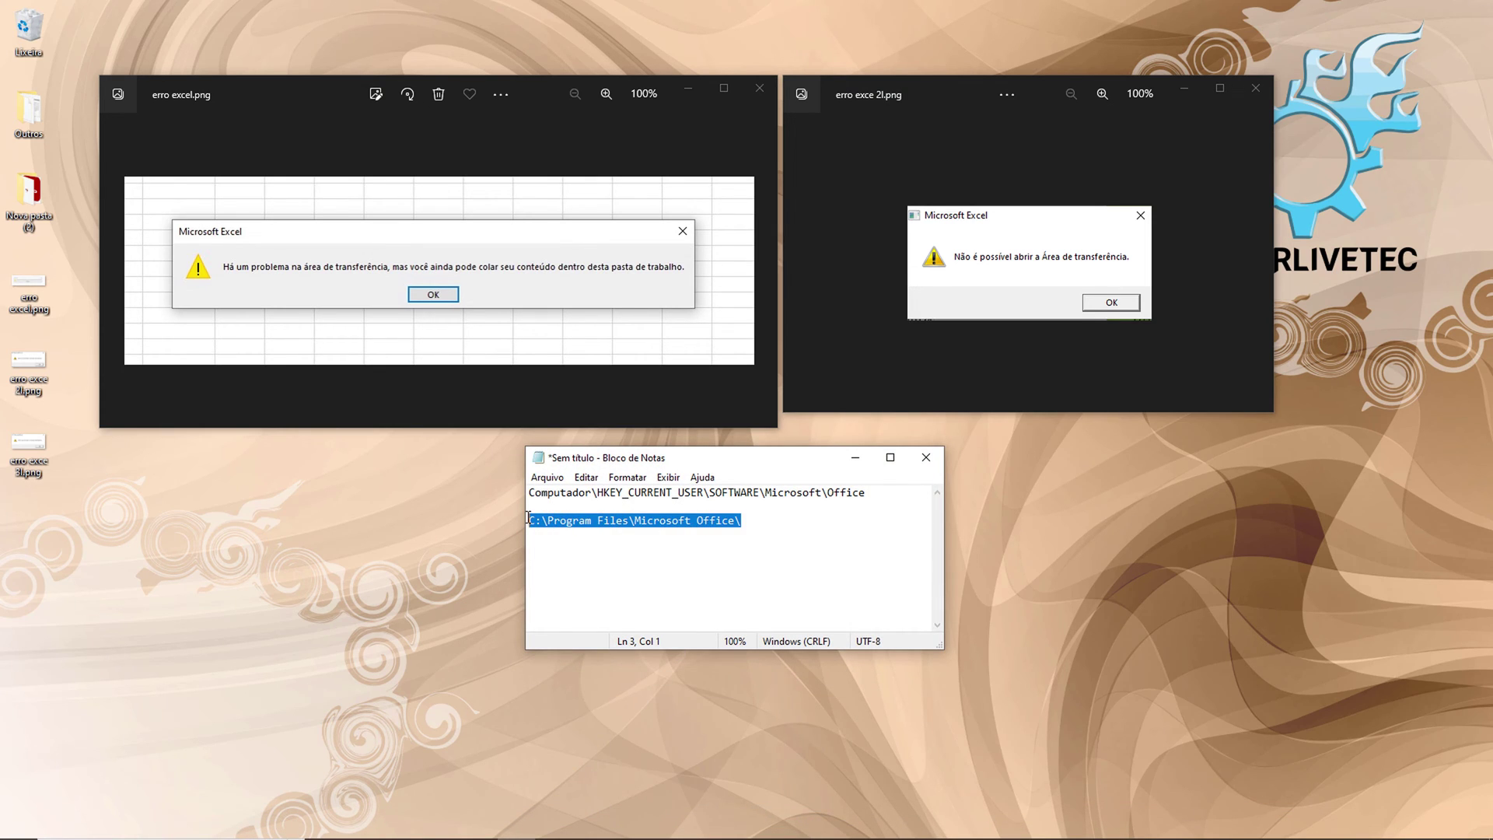
pyautogui.rightClick(612, 529)
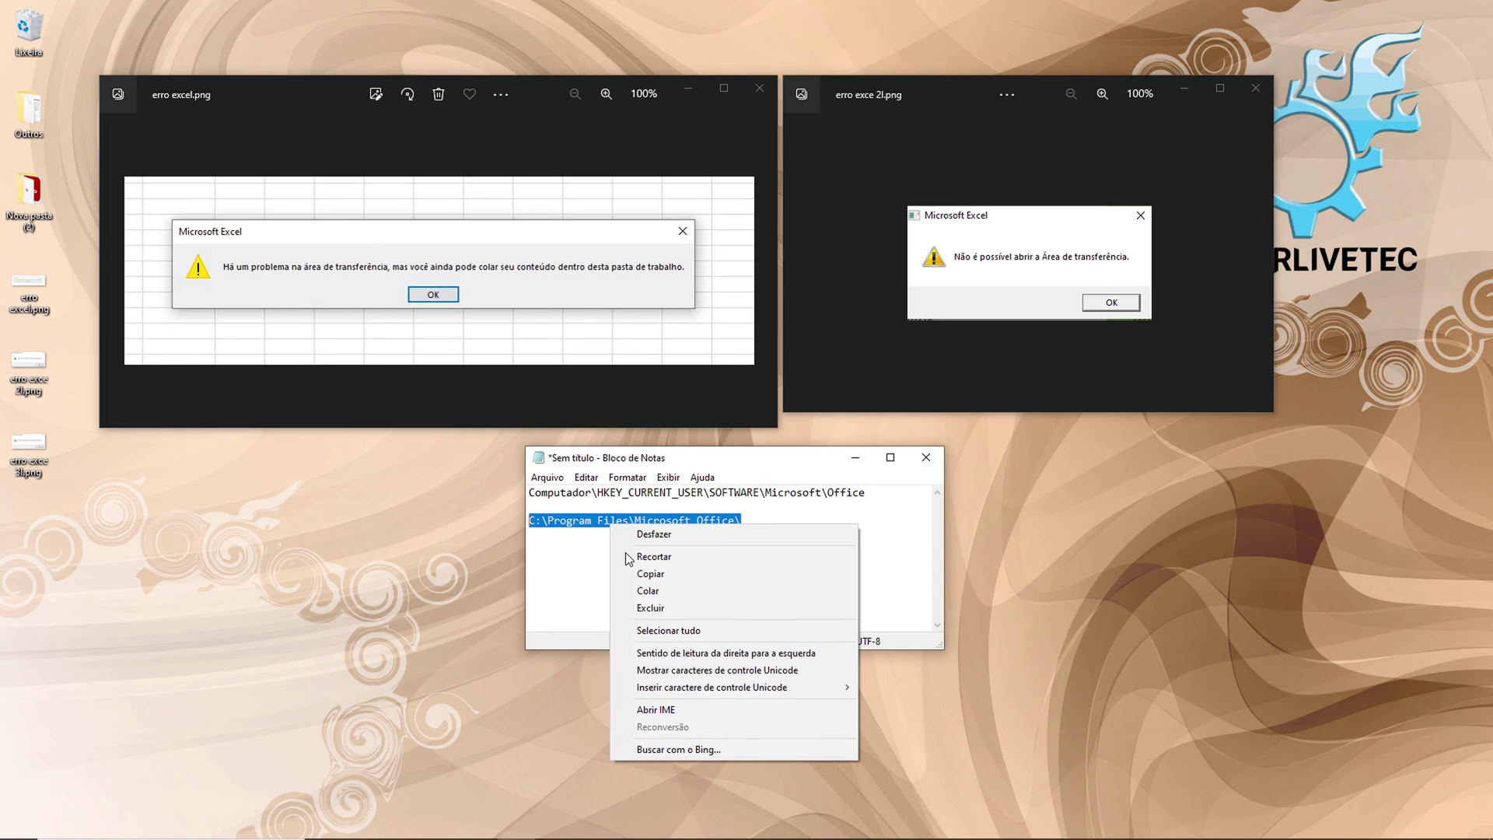
pyautogui.click(645, 574)
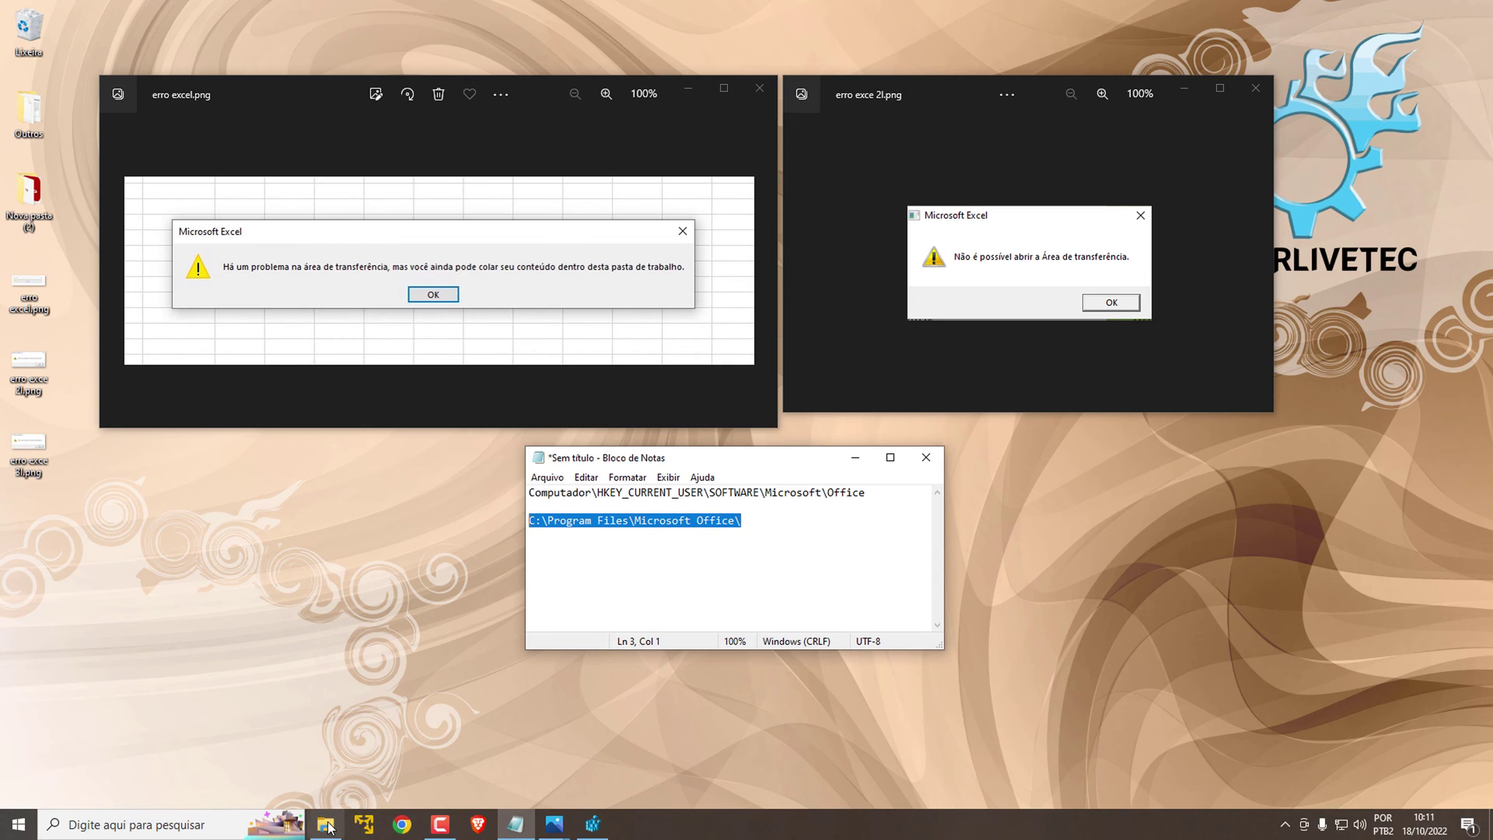
# - Switch to File Explorer and go to the copied folder path C:\Program Files\Microsoft Office\
pyautogui.click(326, 825)
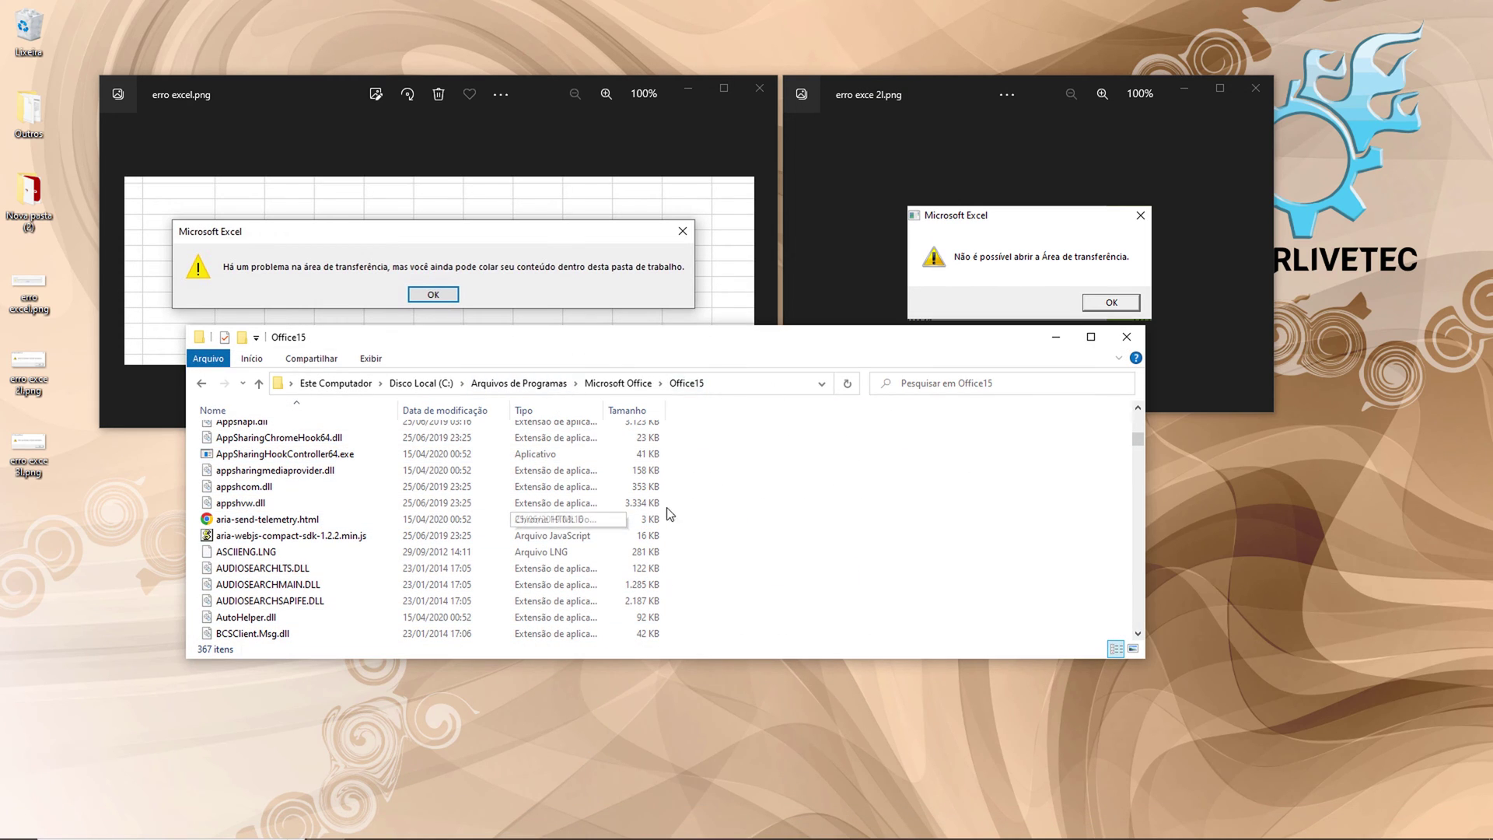
pyautogui.click(744, 388)
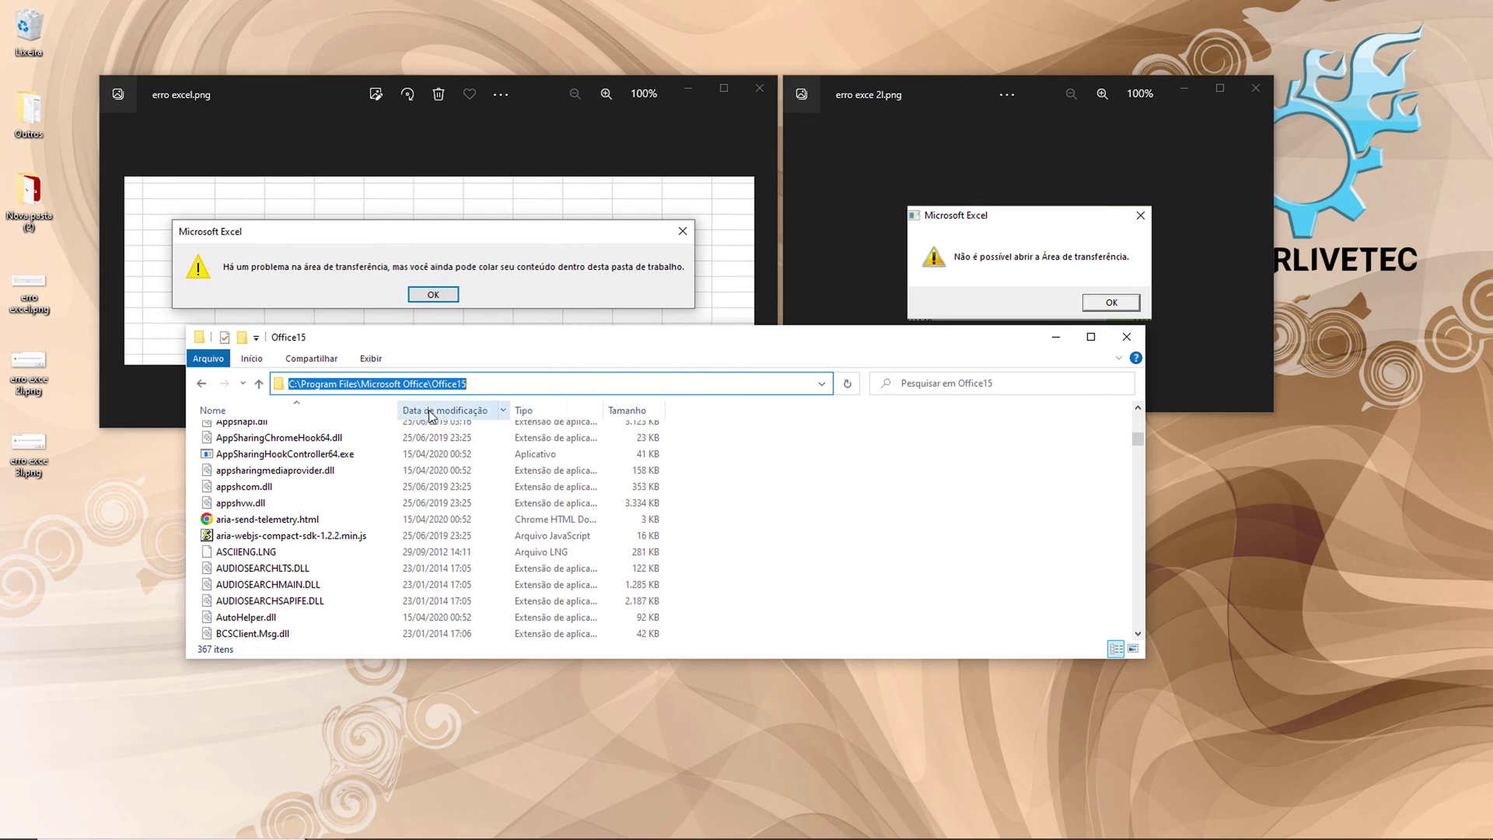
pyautogui.hotkey('ctrl', 'v')
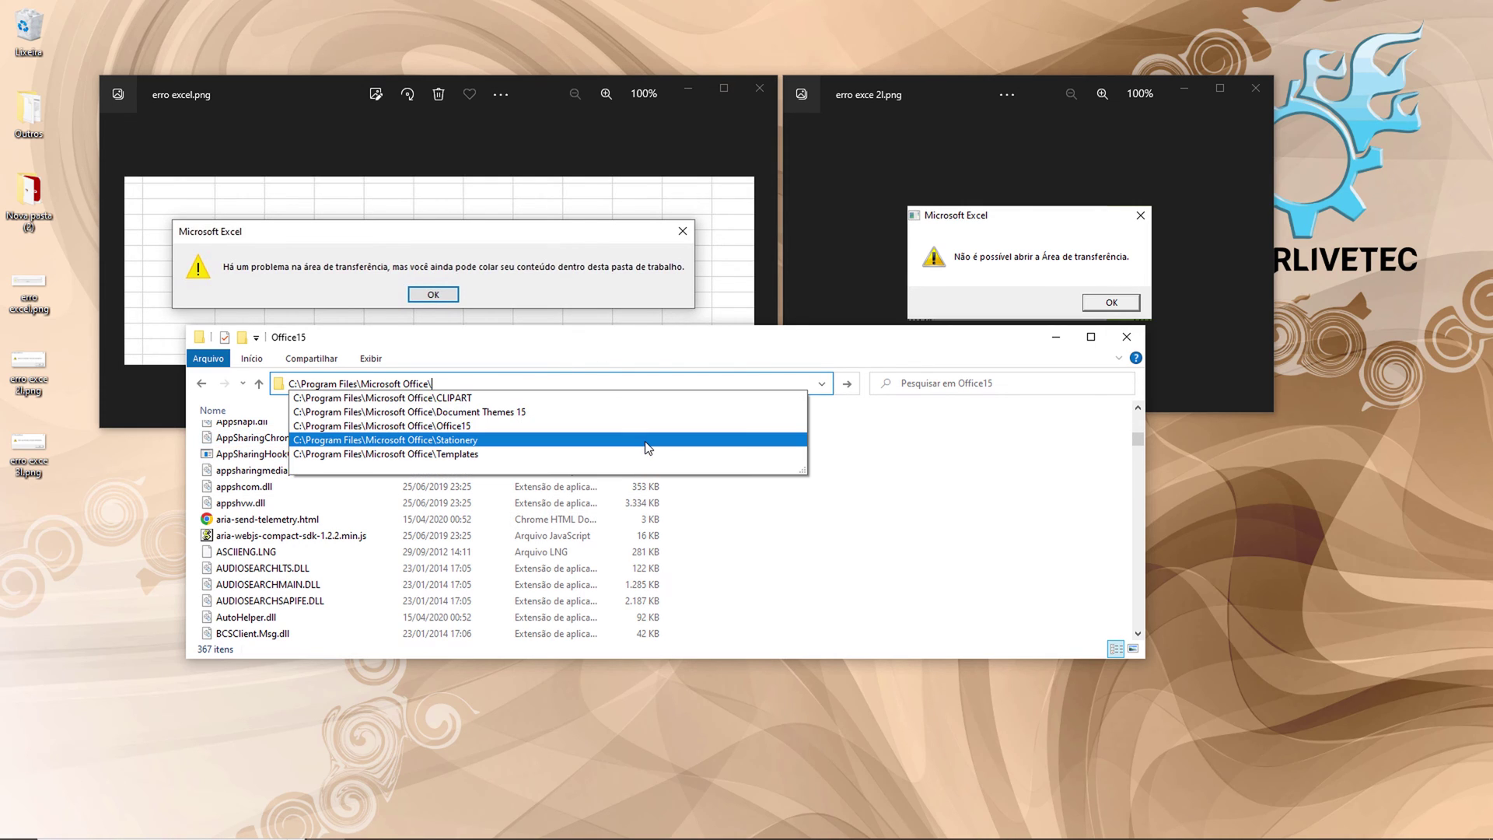
pyautogui.press('Return')
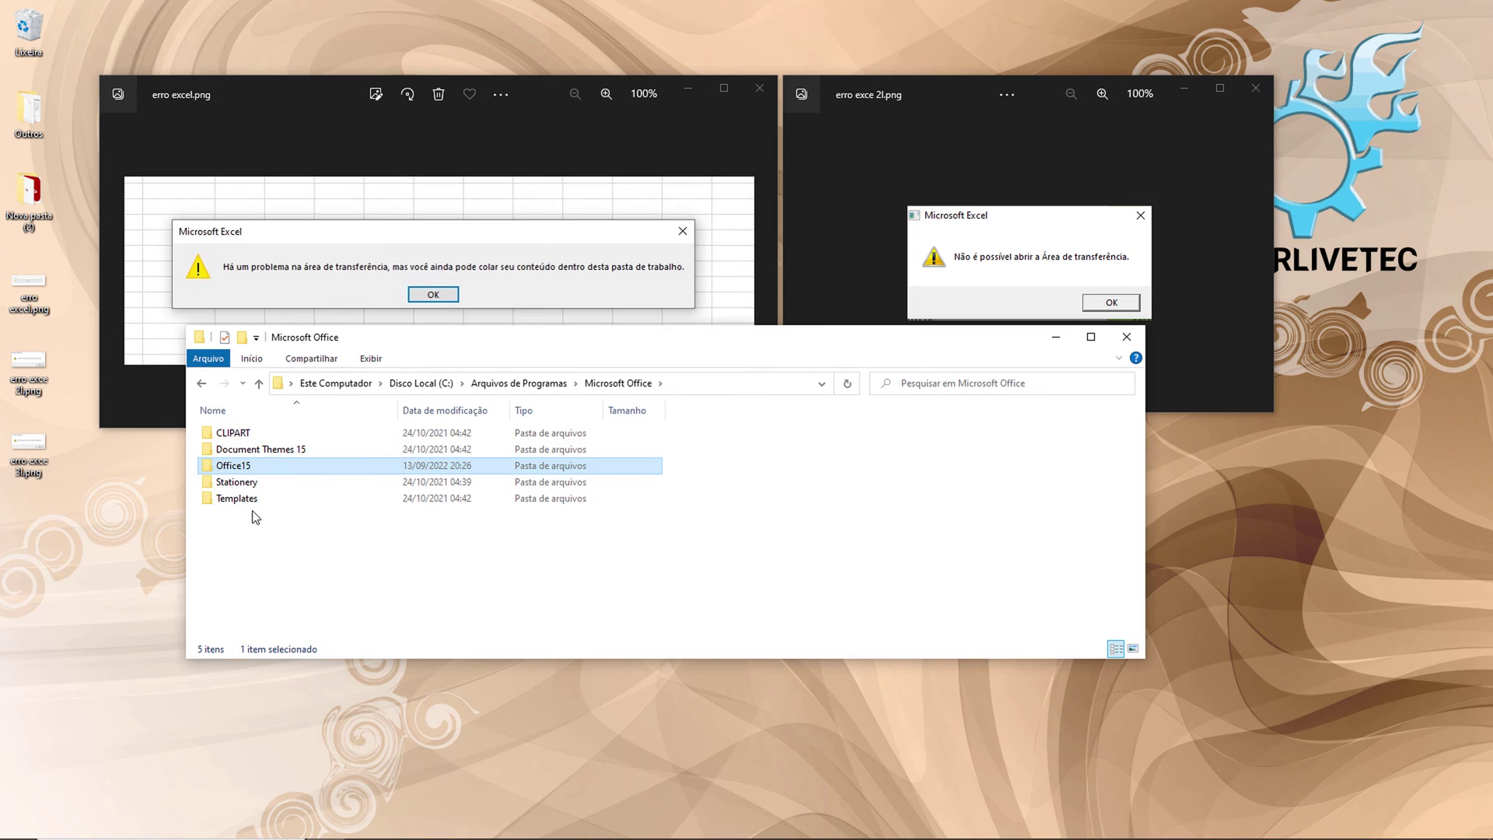
# - Open the Office15 folder and select the EXCEL.EXE application file
pyautogui.moveTo(240, 470)
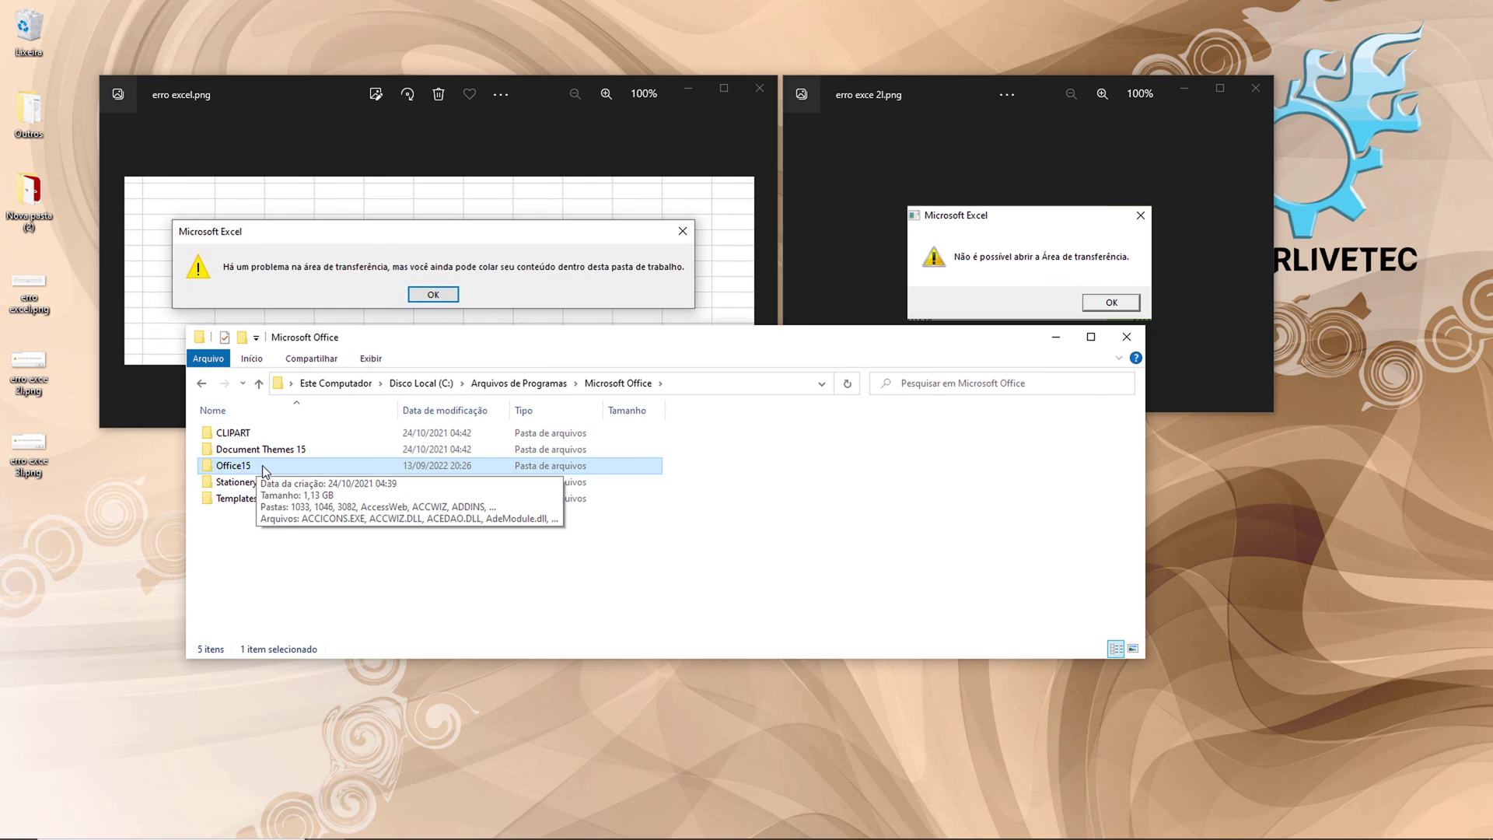
pyautogui.doubleClick(263, 465)
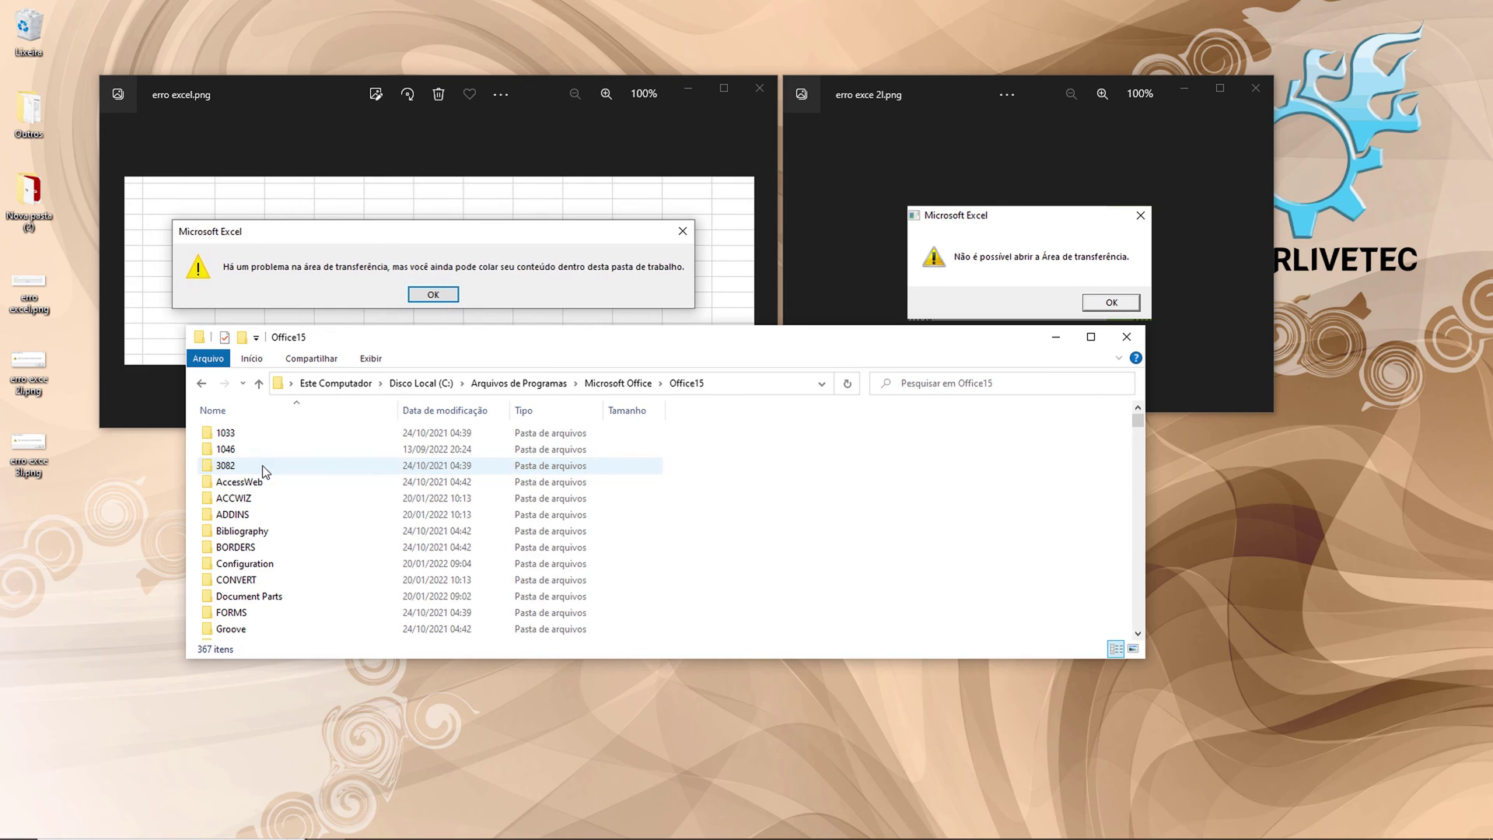
pyautogui.click(300, 481)
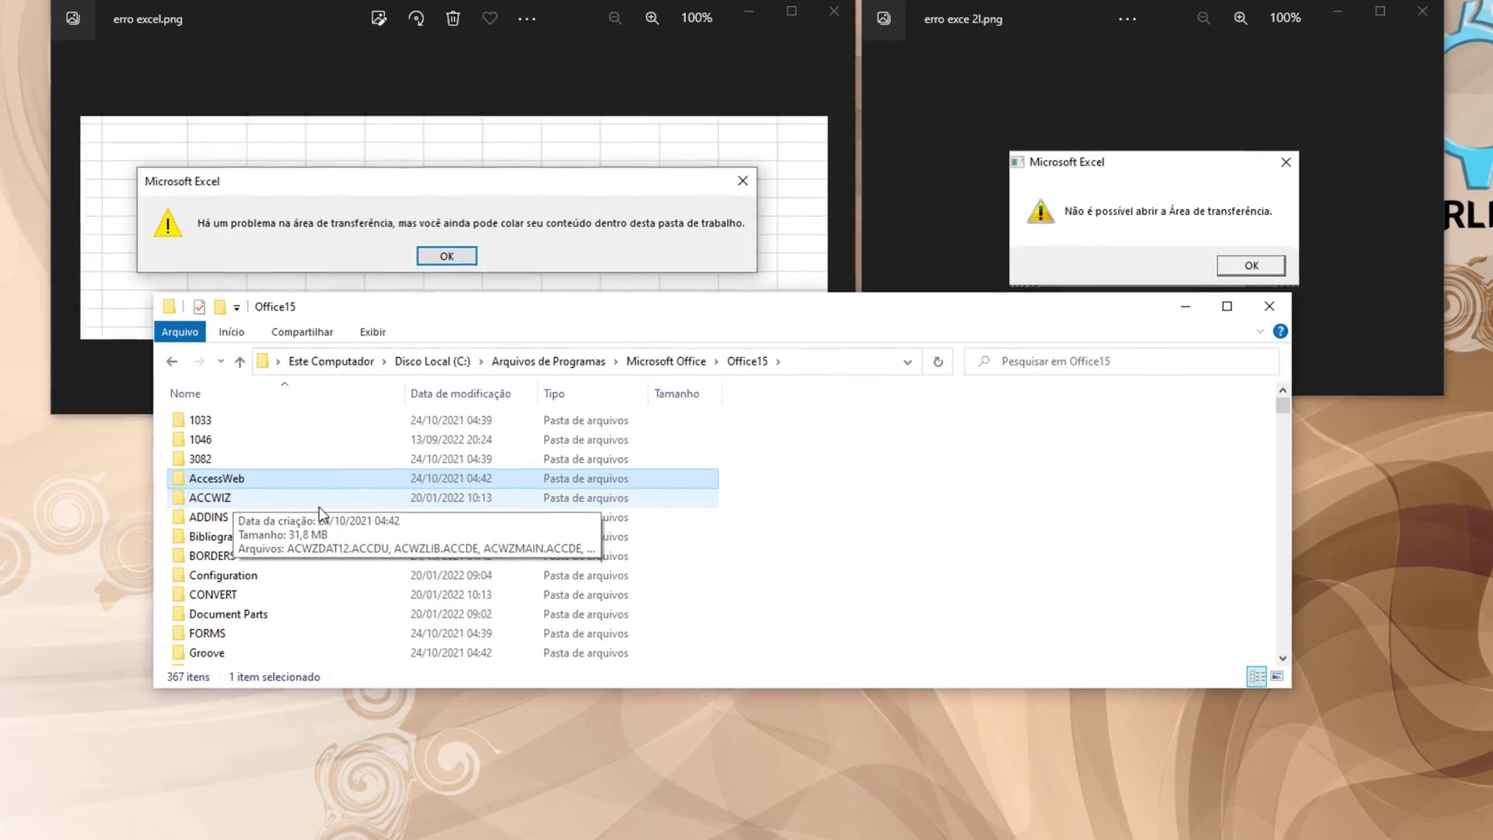
pyautogui.press('e')
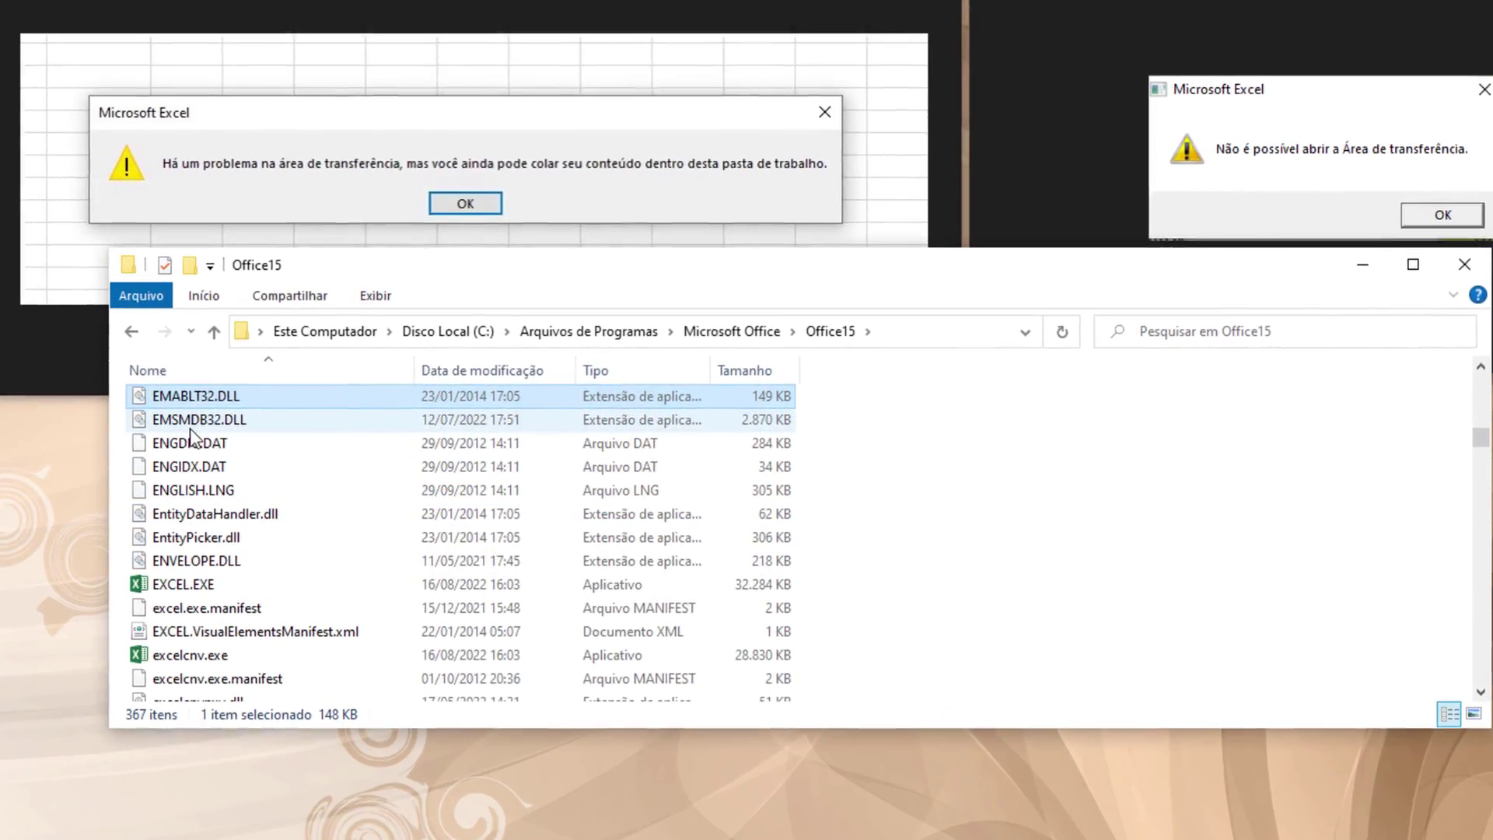
pyautogui.click(170, 590)
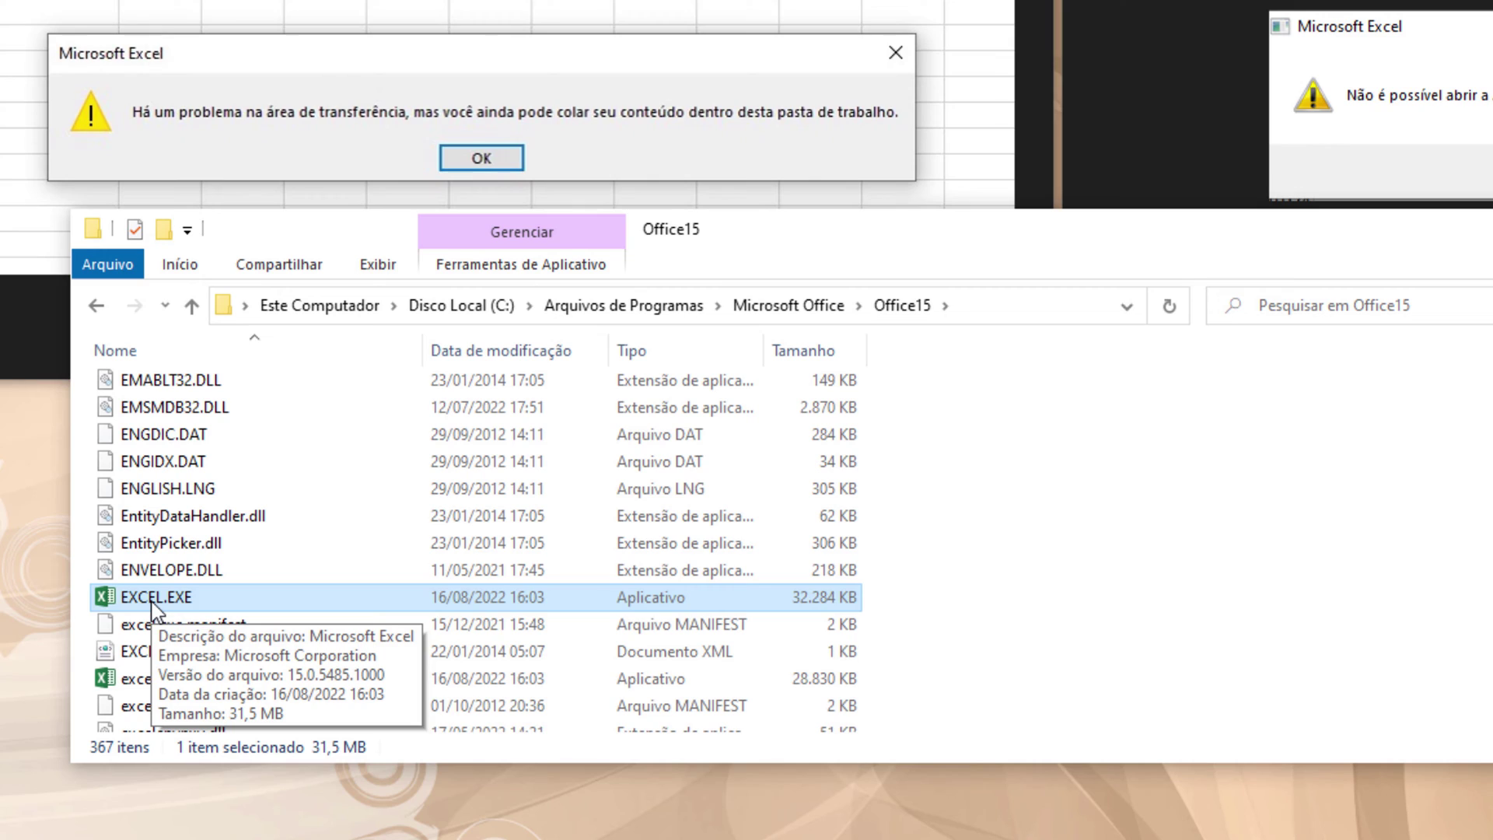
# - Create a desktop shortcut for EXCEL.EXE and pin the same file to the taskbar
pyautogui.rightClick(154, 600)
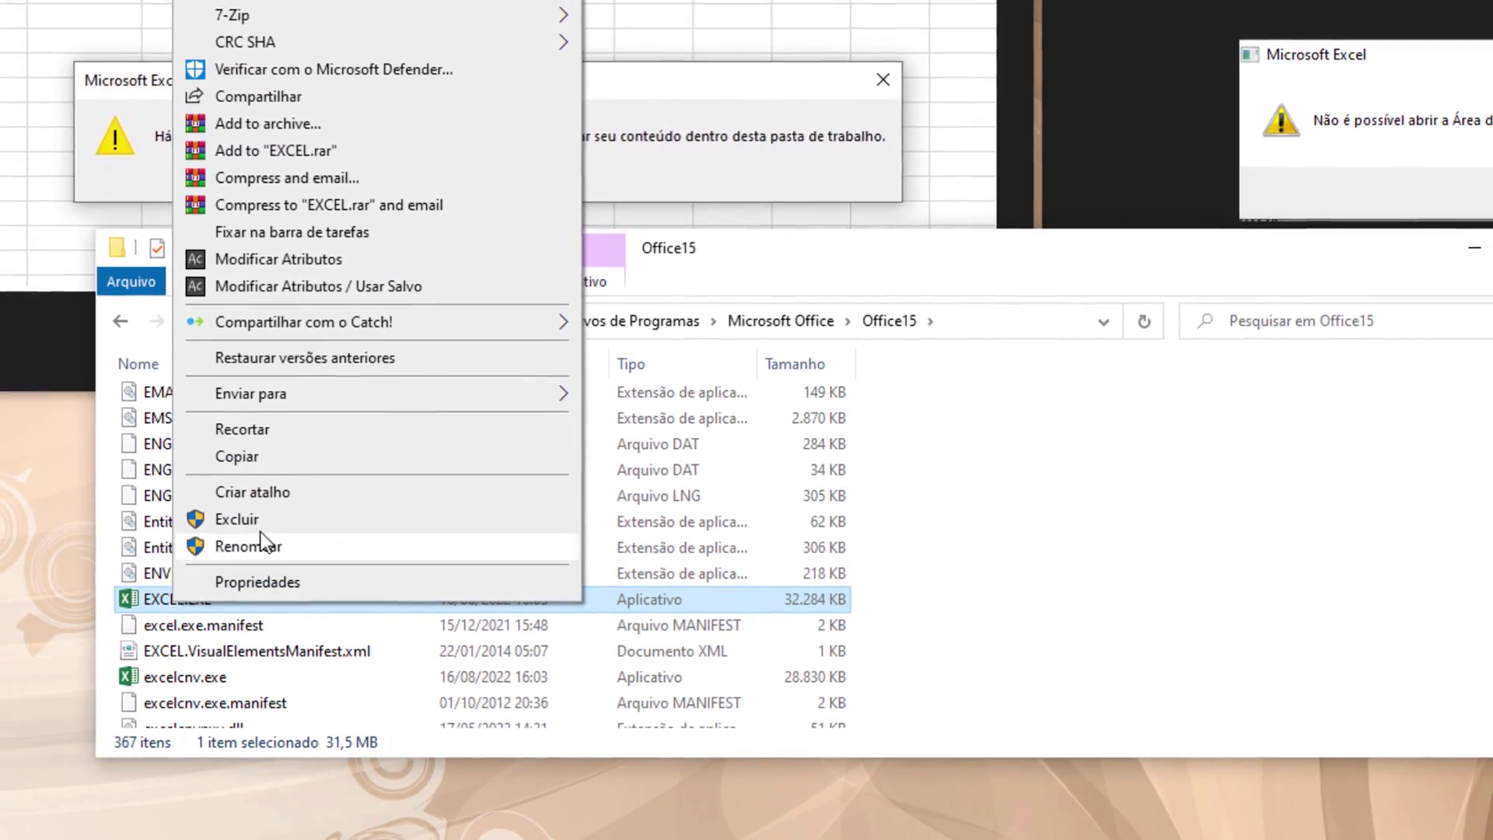
pyautogui.moveTo(316, 408)
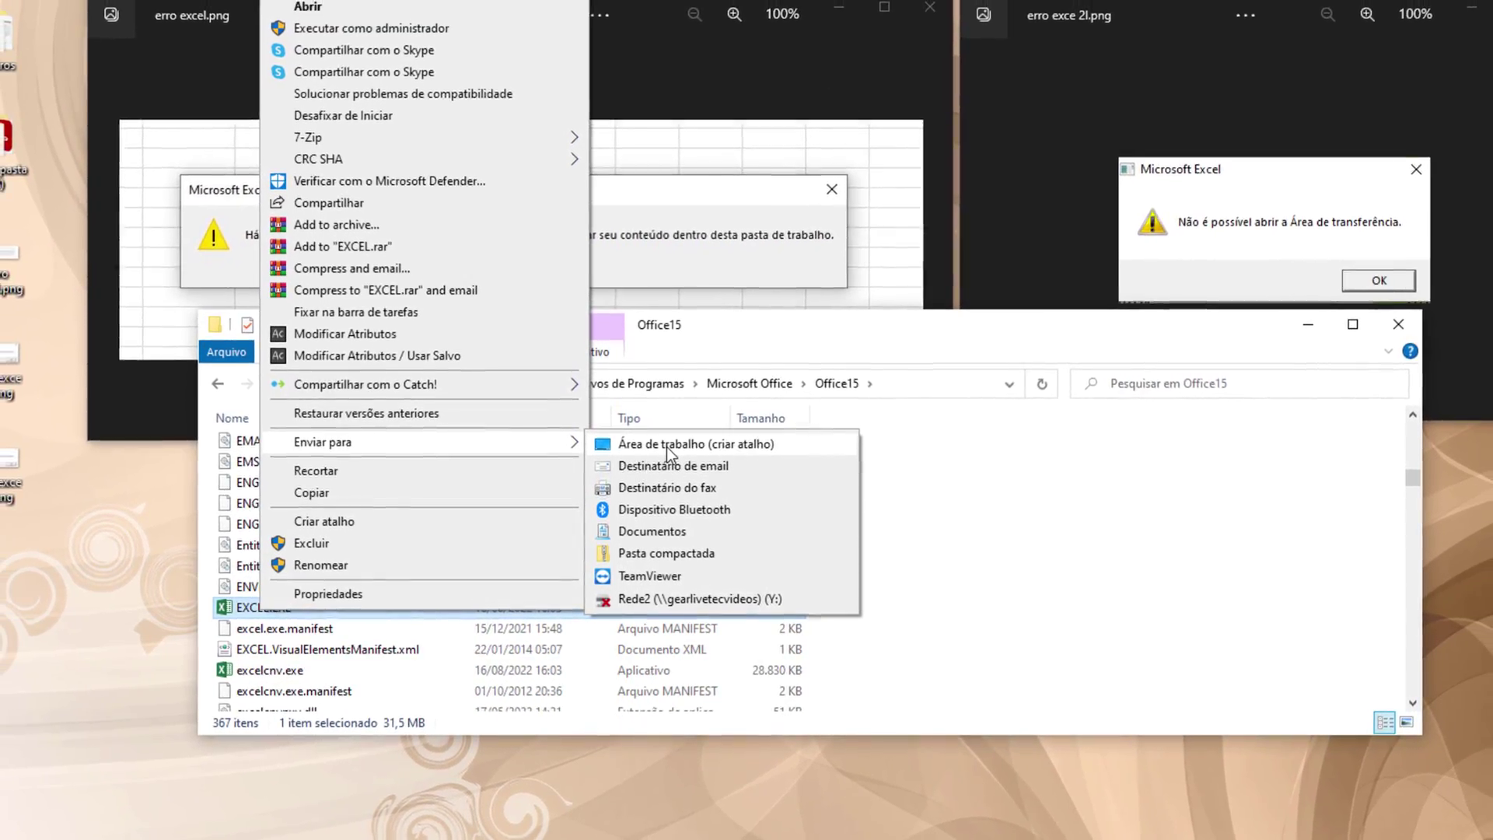
pyautogui.click(668, 439)
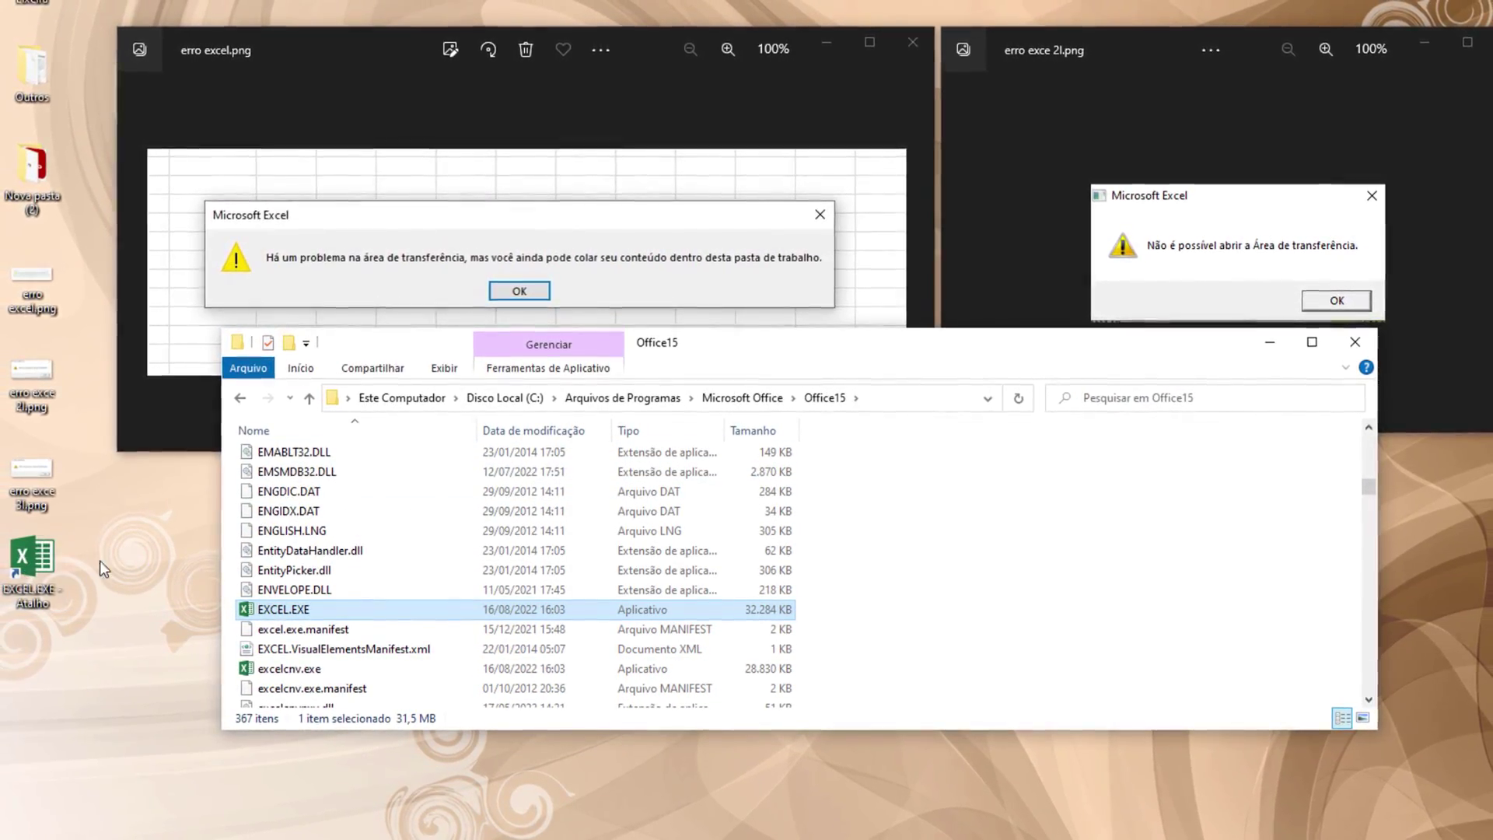
pyautogui.rightClick(282, 618)
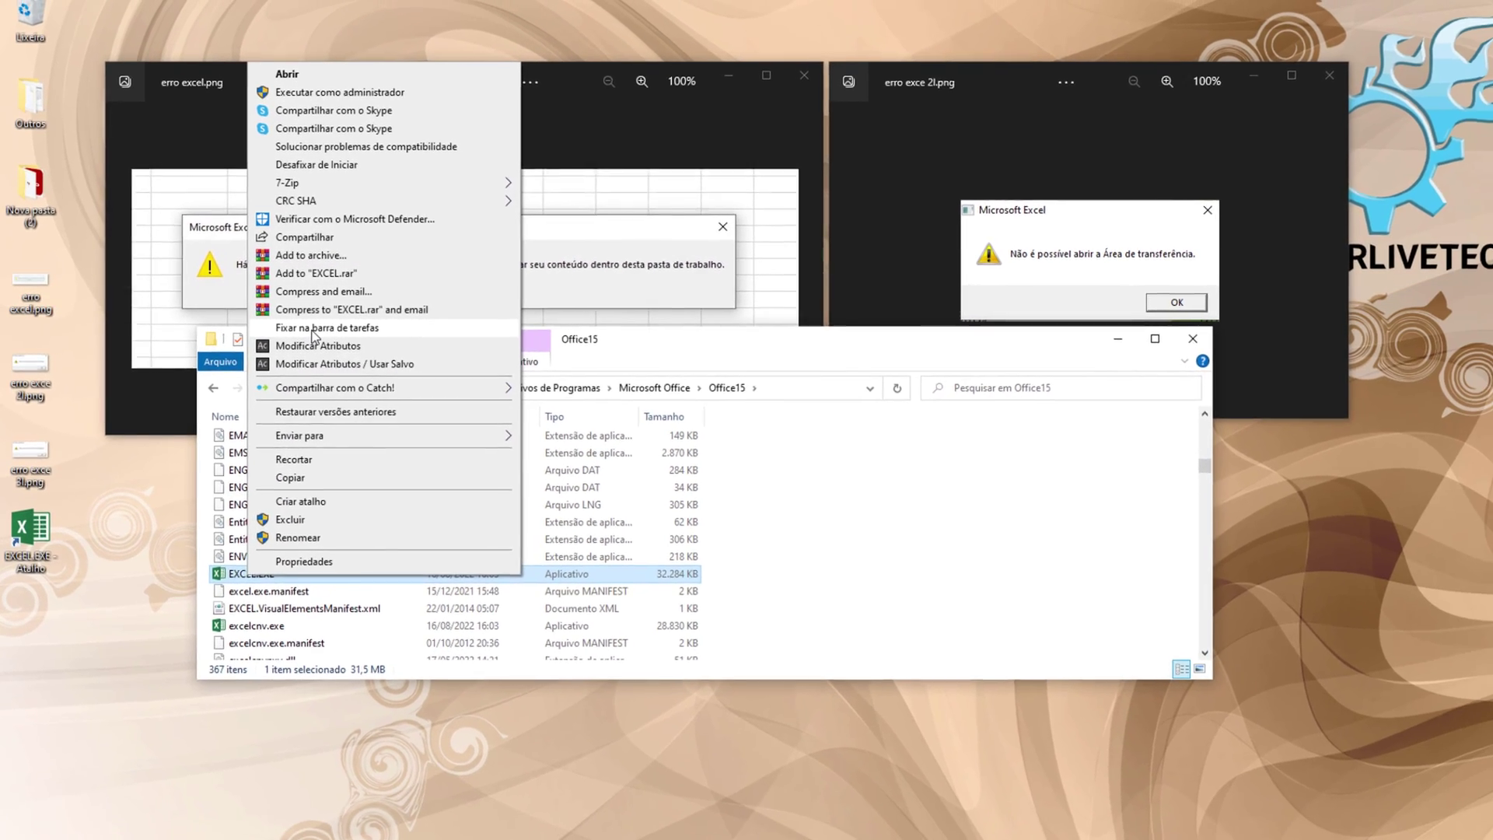
pyautogui.click(380, 331)
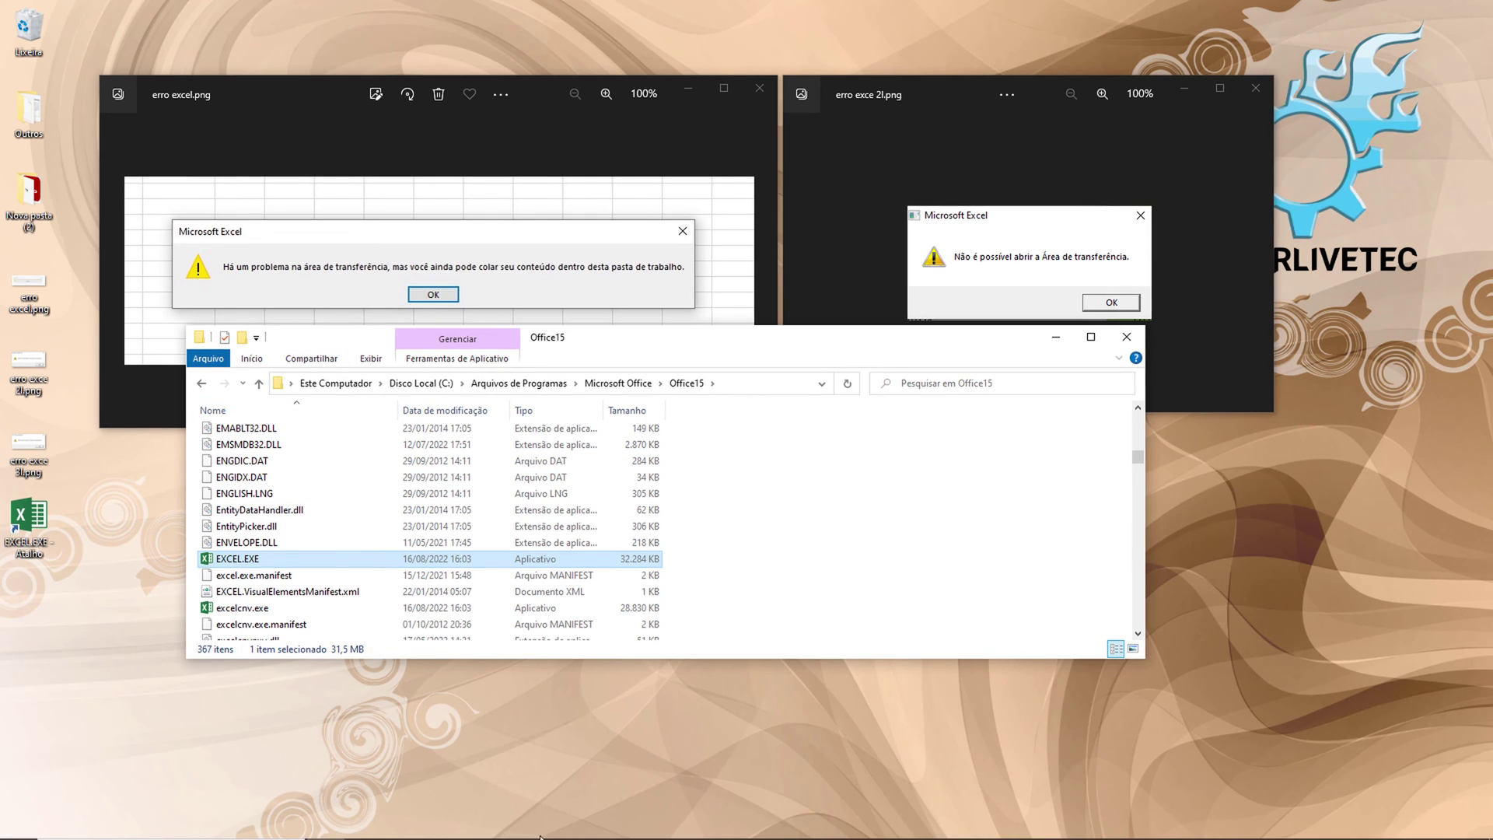
# - Launch Excel from the taskbar, decline making it the default spreadsheet program, and create a blank workbook
pyautogui.moveTo(540, 836)
pyautogui.click(662, 828)
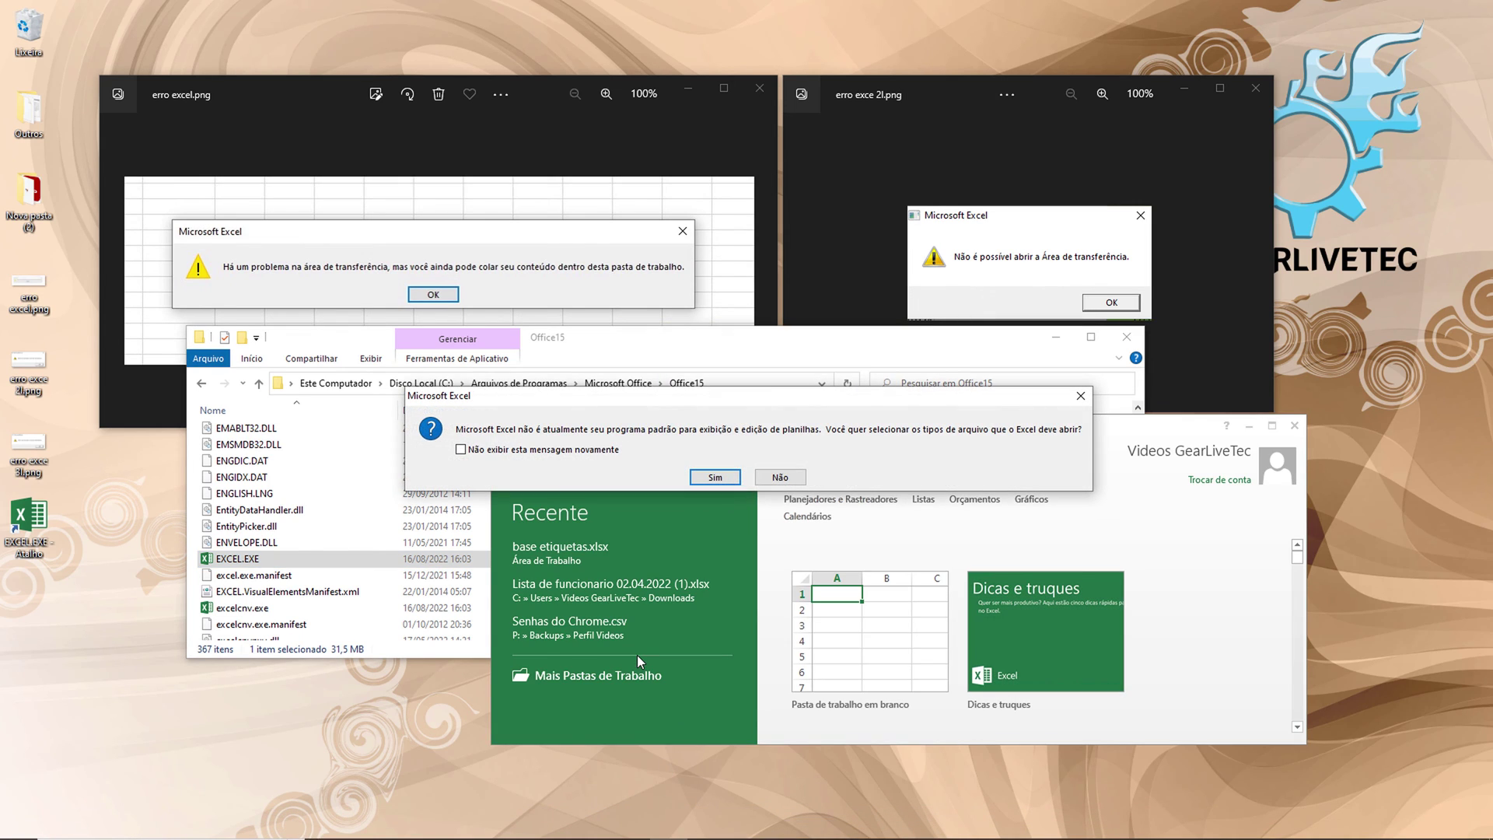
pyautogui.click(782, 477)
pyautogui.click(855, 620)
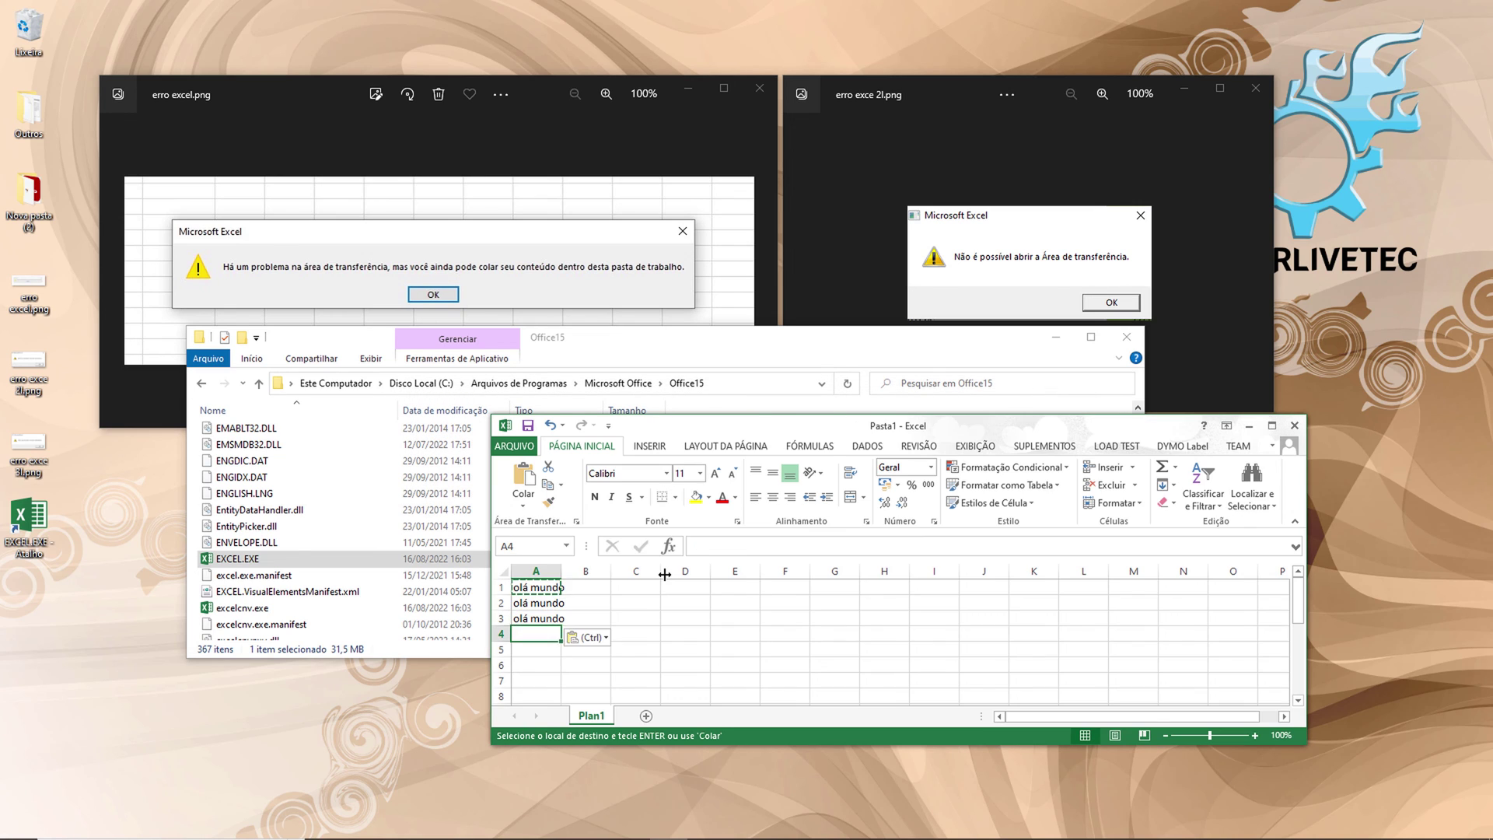
# - Paste the copied text "olá mundo" into cells A4, A5, B4 and B5
pyautogui.write('olá mundo')
pyautogui.press('Up')
pyautogui.press('Right')
pyautogui.write('olá mundo')
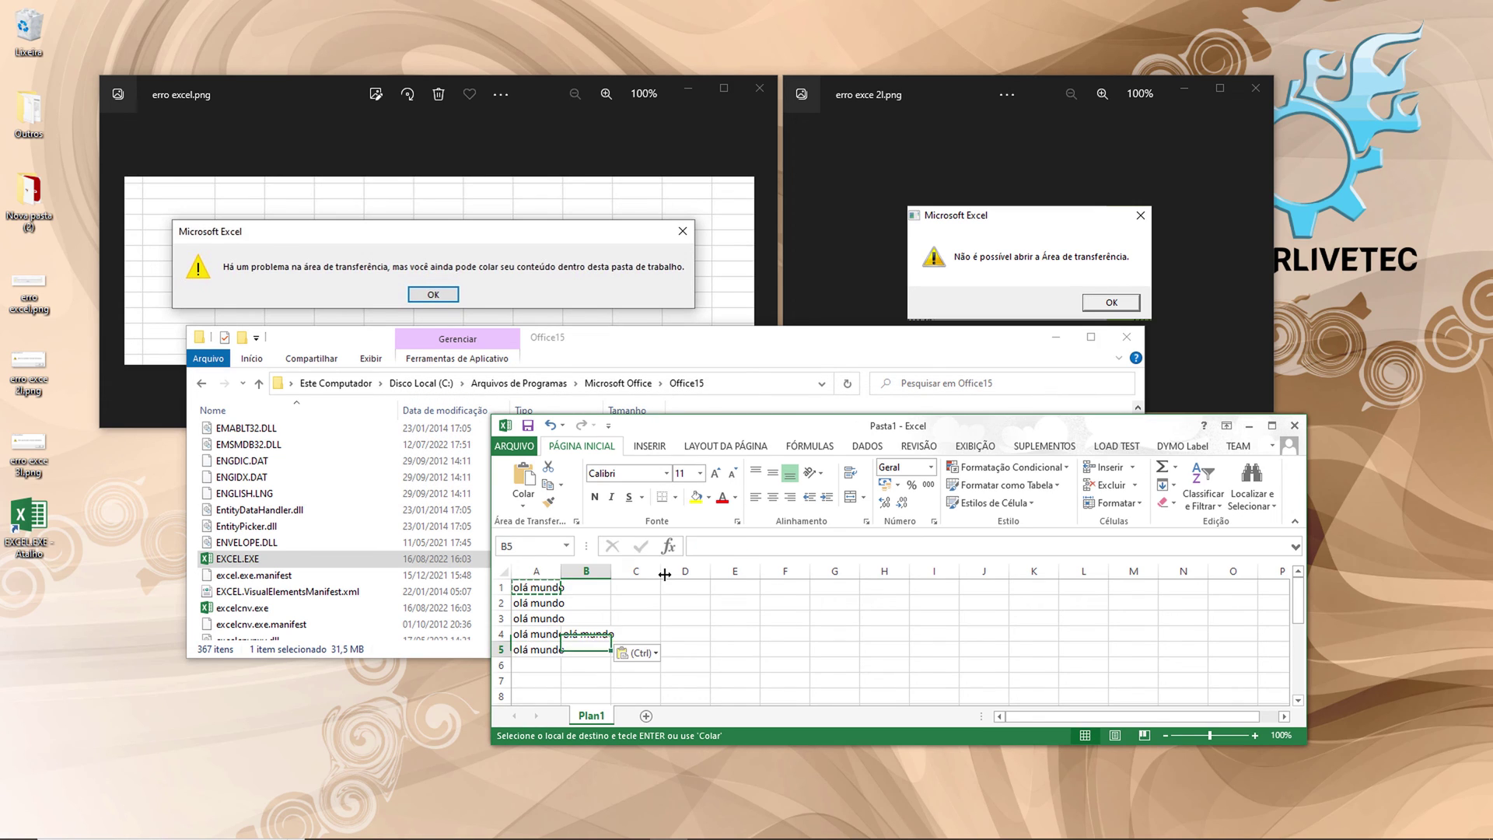
pyautogui.press('Down')
pyautogui.write('olá mundo')
# - Paste "olá mundo" into column C one cell at a time, from C5 up to C1
pyautogui.press('Right')
pyautogui.write('olá mundo')
pyautogui.press('Up')
pyautogui.hotkey('ctrl', 'v')
pyautogui.press('Up')
pyautogui.hotkey('ctrl', 'v')
pyautogui.press('Up')
pyautogui.hotkey('ctrl', 'v')
pyautogui.press('Up')
pyautogui.hotkey('ctrl', 'v')
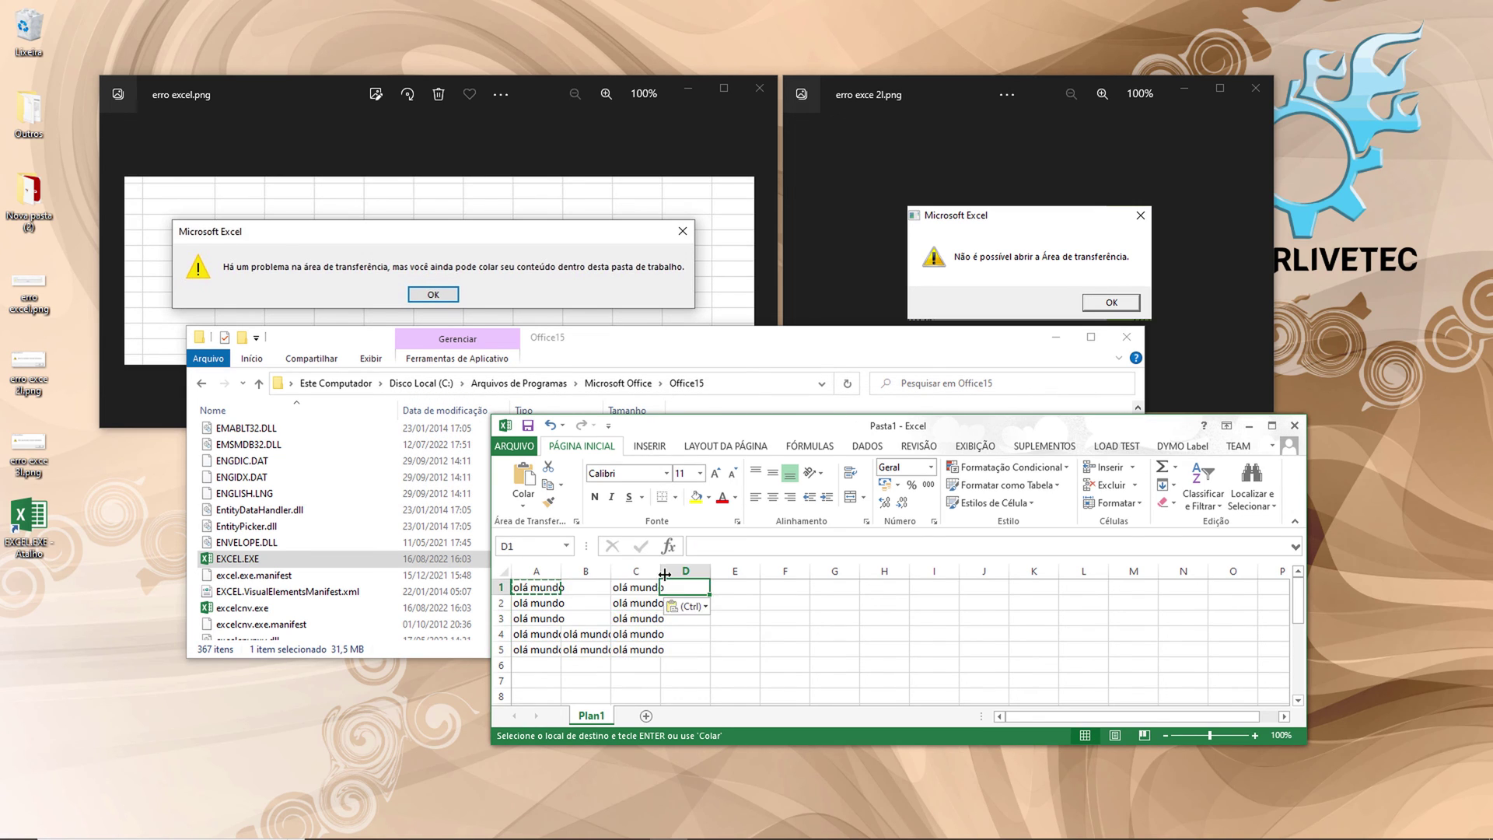
# - Paste "olá mundo" into column D one cell at a time, from D1 down to D5
pyautogui.press('Right')
pyautogui.hotkey('ctrl', 'v')
pyautogui.press('Down')
pyautogui.hotkey('ctrl', 'v')
pyautogui.press('Down')
pyautogui.hotkey('ctrl', 'v')
pyautogui.press('Down')
pyautogui.hotkey('ctrl', 'v')
pyautogui.press('Down')
pyautogui.hotkey('ctrl', 'v')
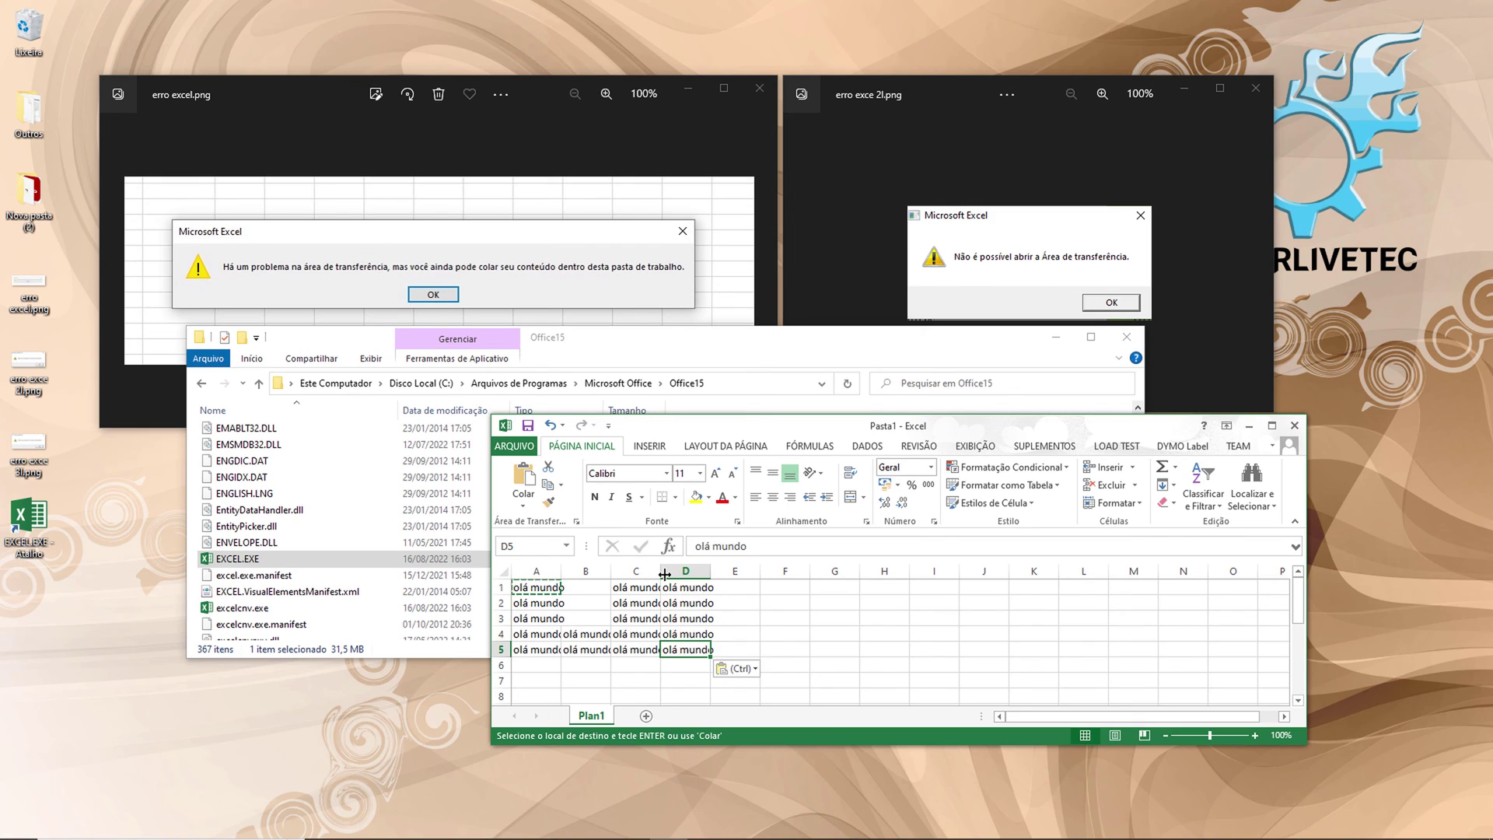
# - Paste "olá mundo" into cells E5, E4 and E3
pyautogui.press('Right')
pyautogui.hotkey('ctrl', 'v')
pyautogui.press('Up')
pyautogui.hotkey('ctrl', 'v')
pyautogui.press('Up')
pyautogui.write('olá mundo')
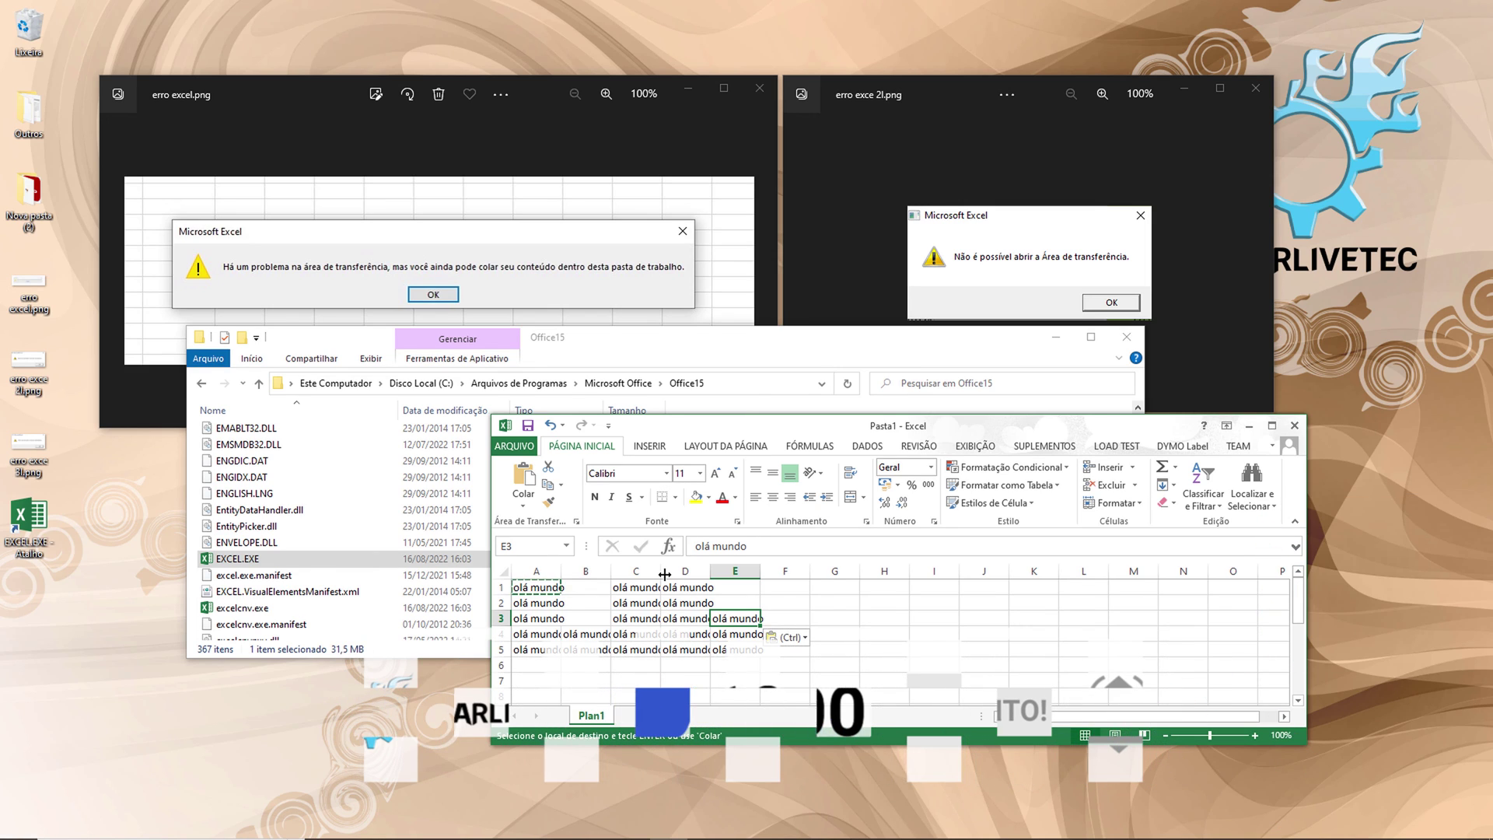
pyautogui.scroll(-5, 746, 420)
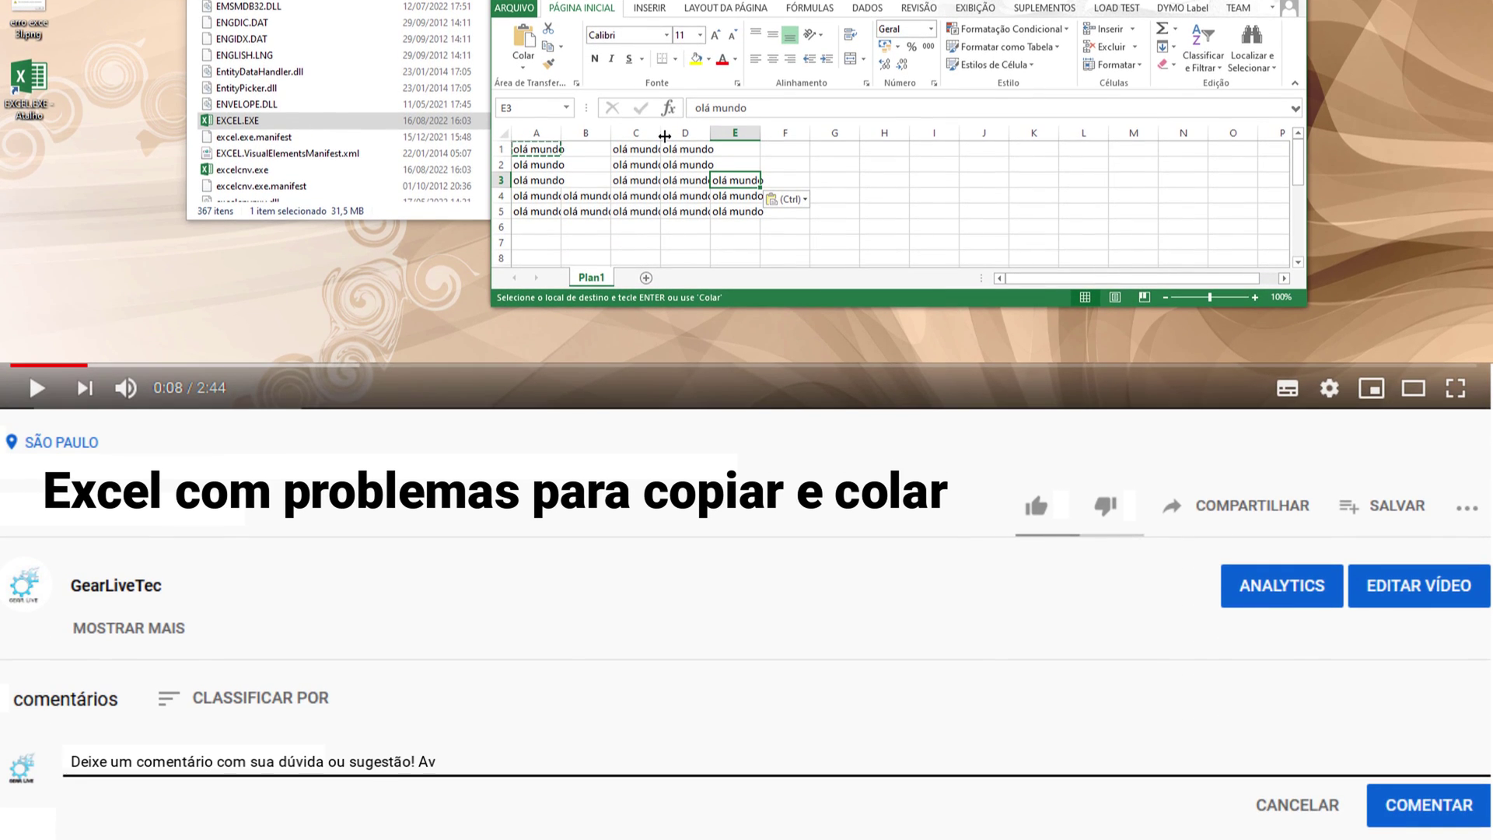
pyautogui.write('alie o Vídeo!!! Compartilhe nas Redes Sociais!!! Obrigado!!!')
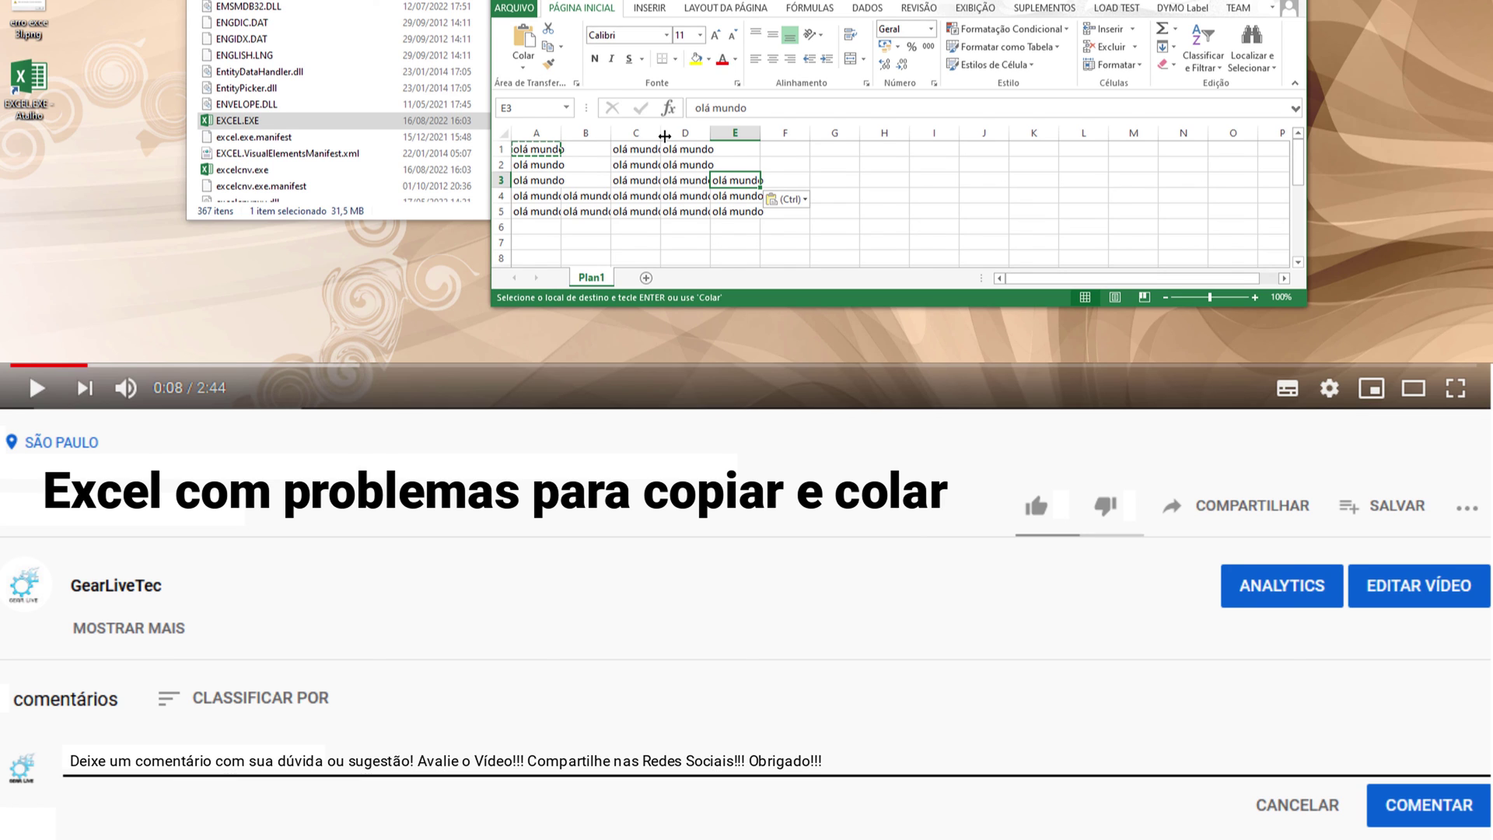
pyautogui.scroll(5, 746, 419)
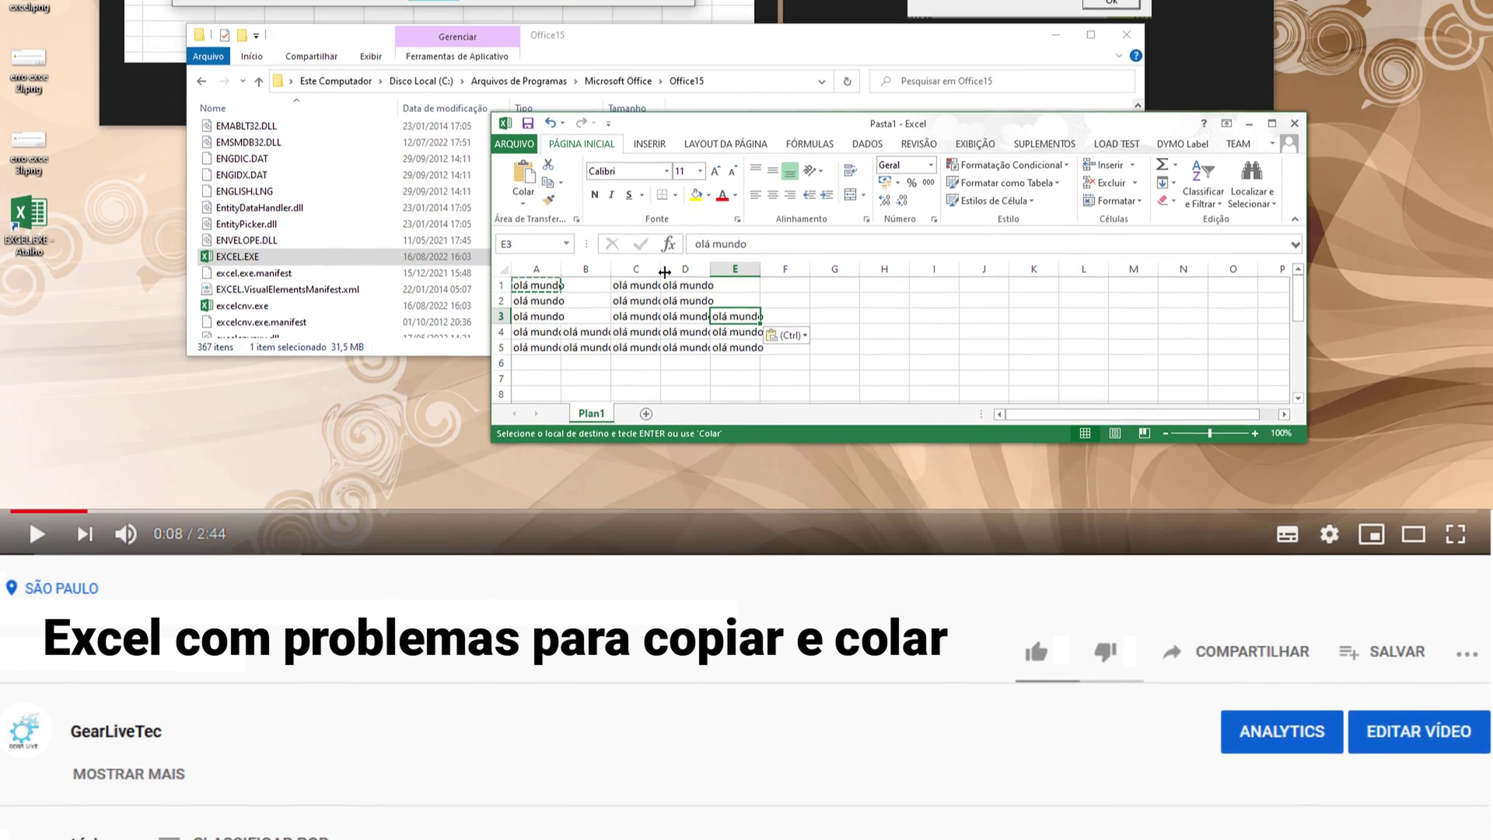